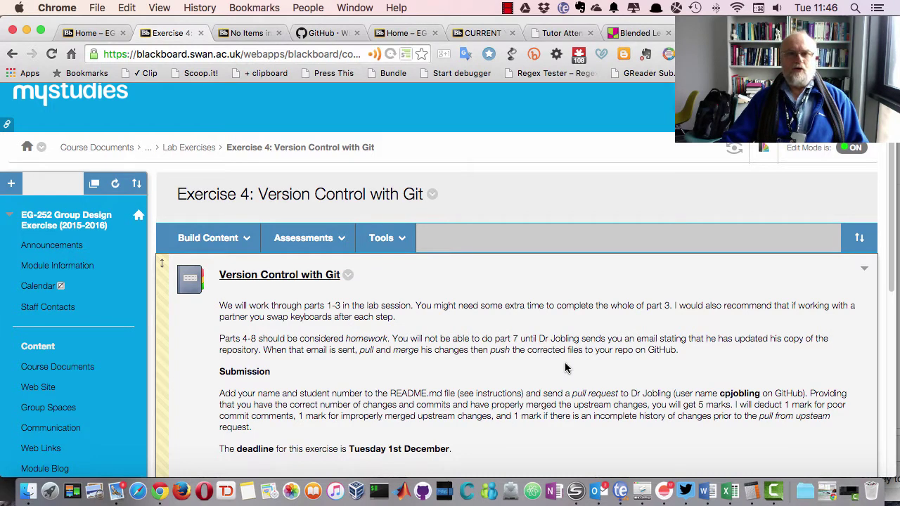
Step: Browse the Exercise 4 folder and peek at its tool and add-content options without adding anything
scroll(566, 368, up, 1)
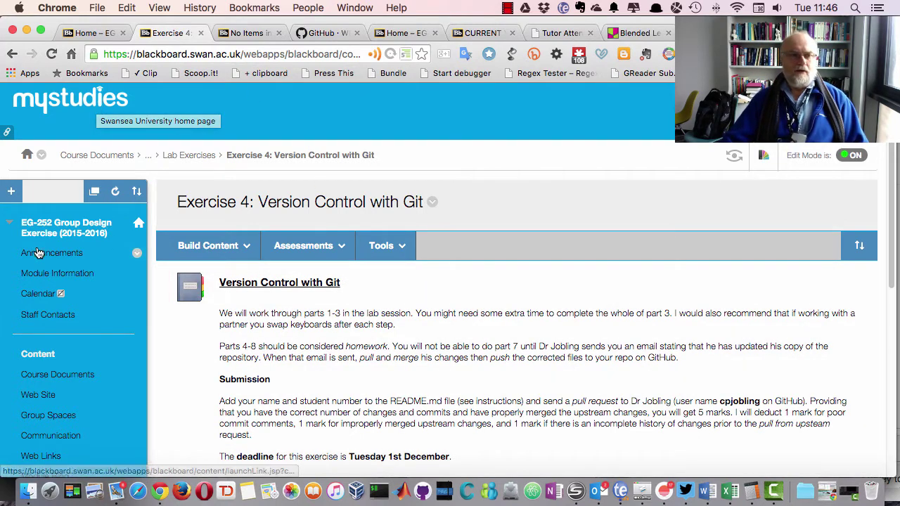
scroll(352, 330, down, 5)
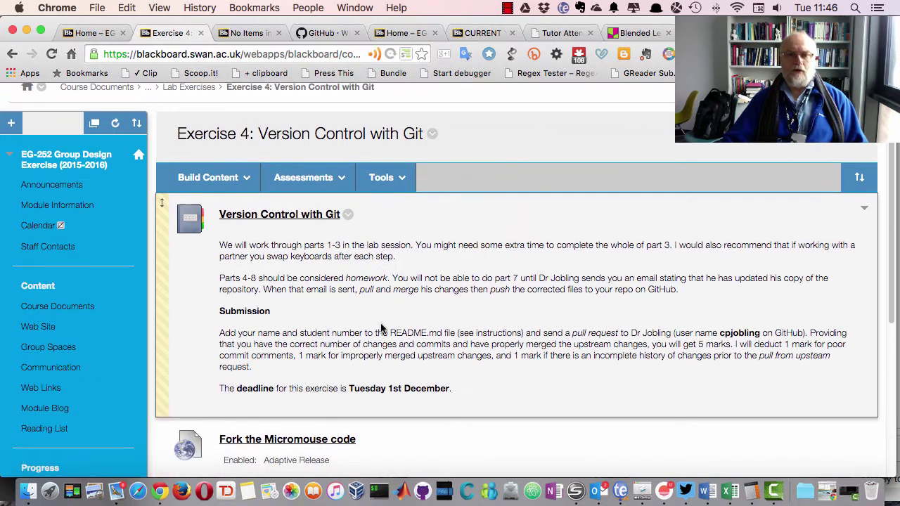
scroll(382, 328, up, 1)
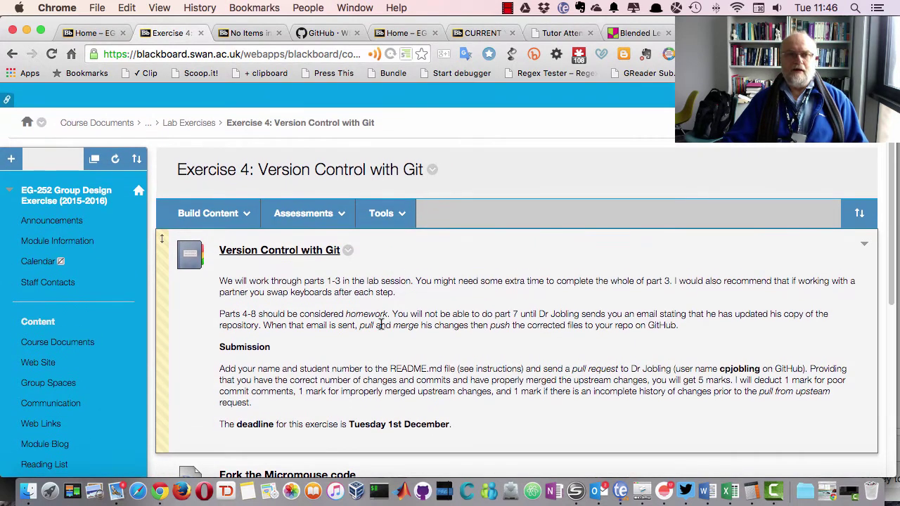
scroll(381, 329, down, 1)
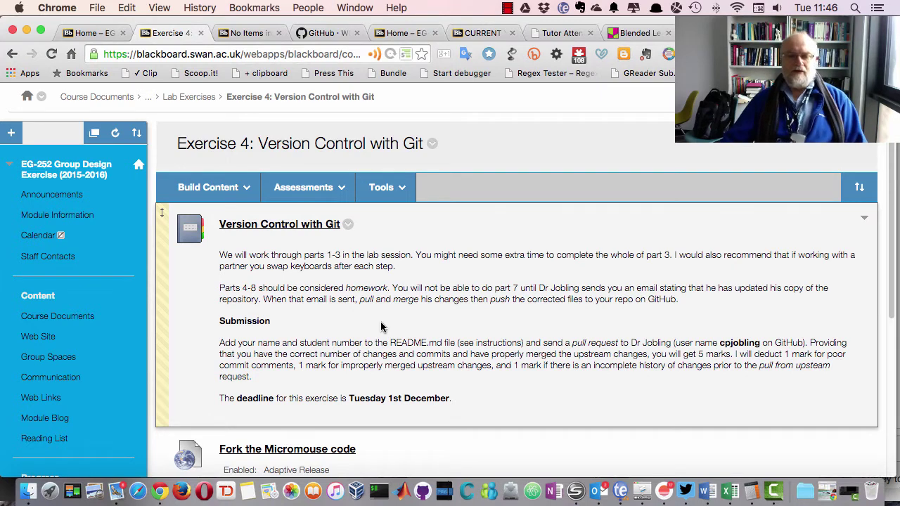
click(382, 187)
click(208, 187)
click(353, 286)
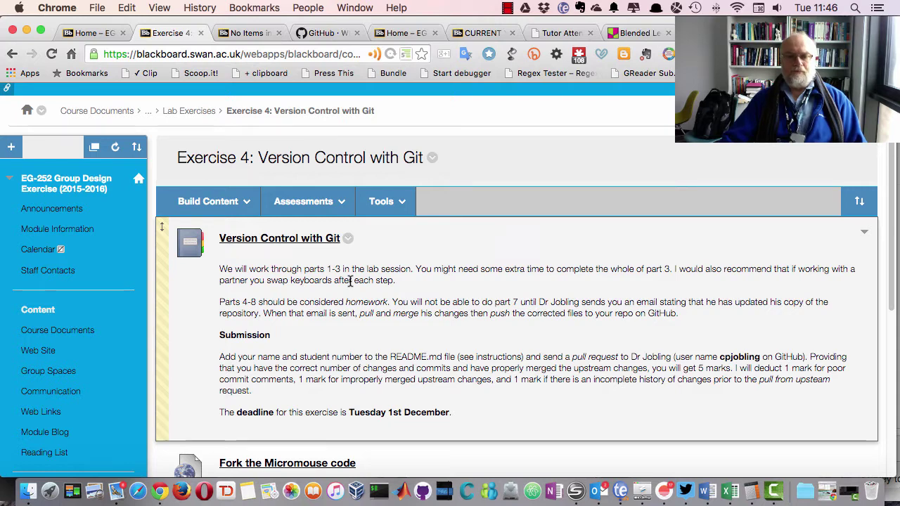
scroll(351, 281, down, 1)
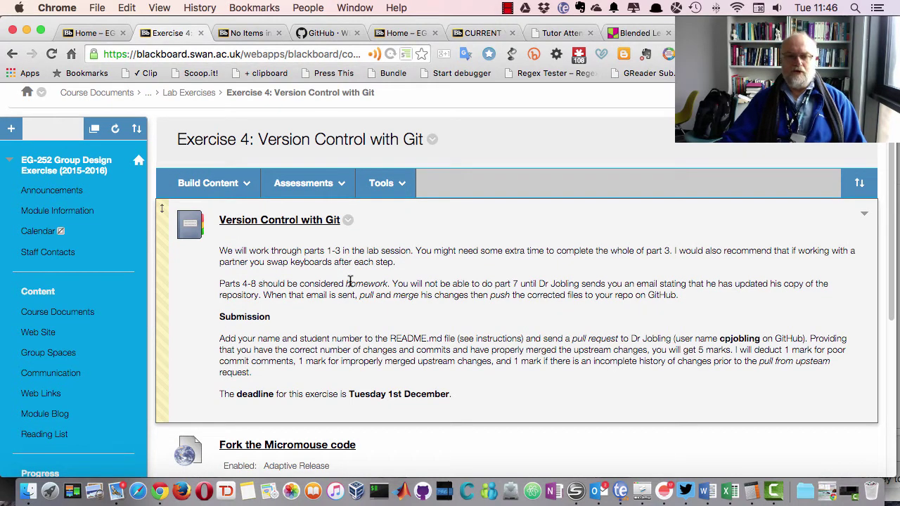
scroll(350, 281, down, 1)
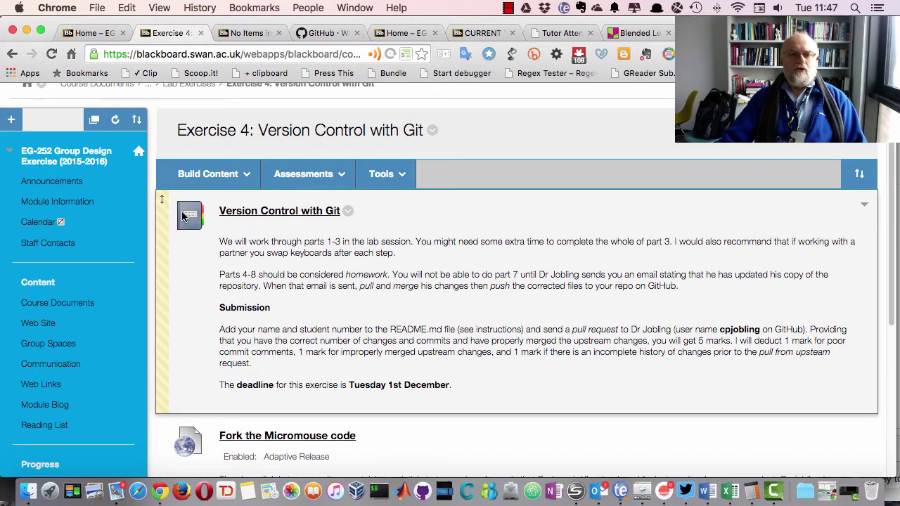
scroll(181, 217, up, 2)
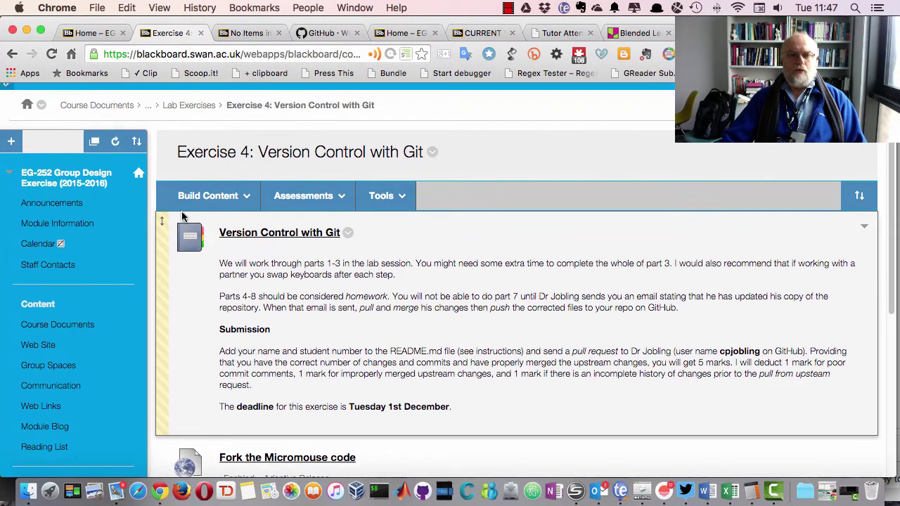
click(207, 217)
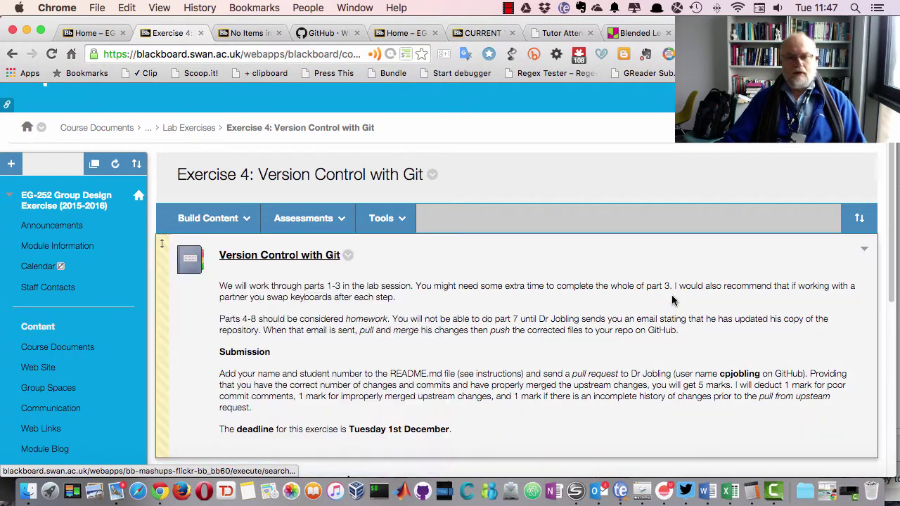
scroll(527, 305, down, 3)
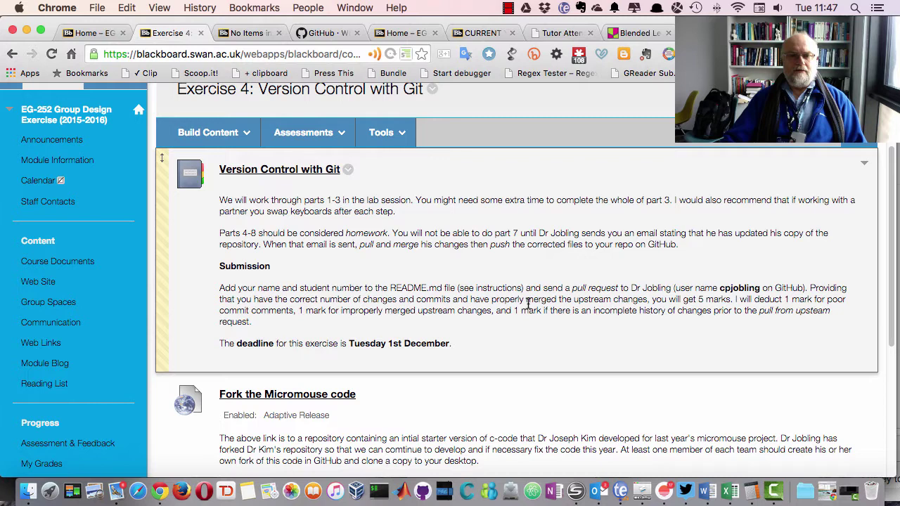
Step: Open the 'Version Control with Git' lesson and look over its steps
click(296, 175)
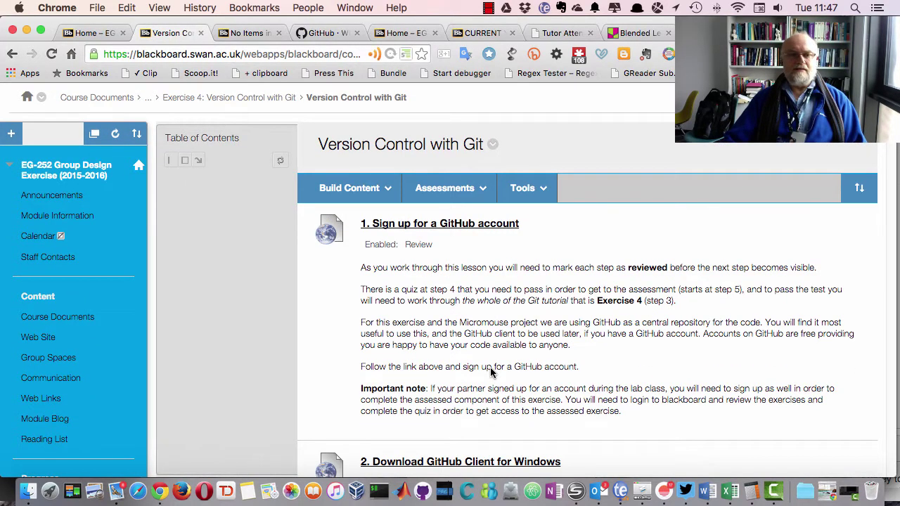
scroll(491, 373, down, 1)
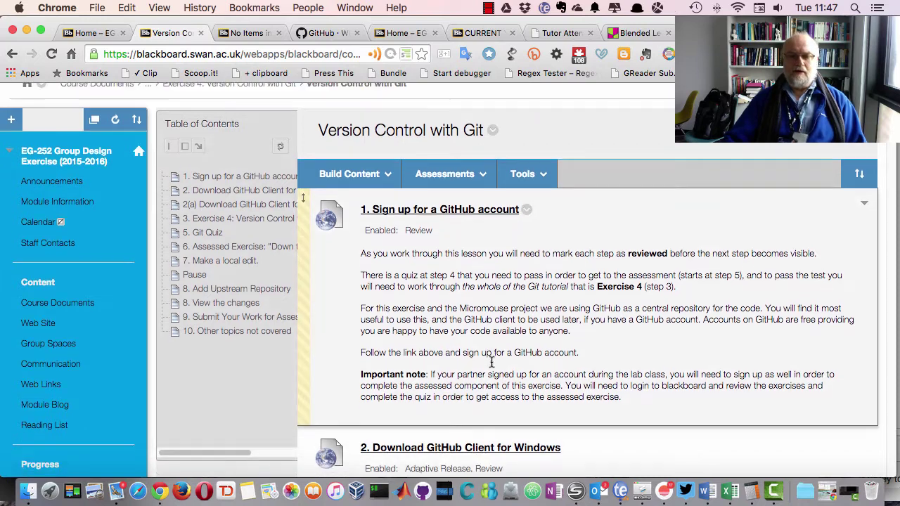
scroll(491, 361, down, 1)
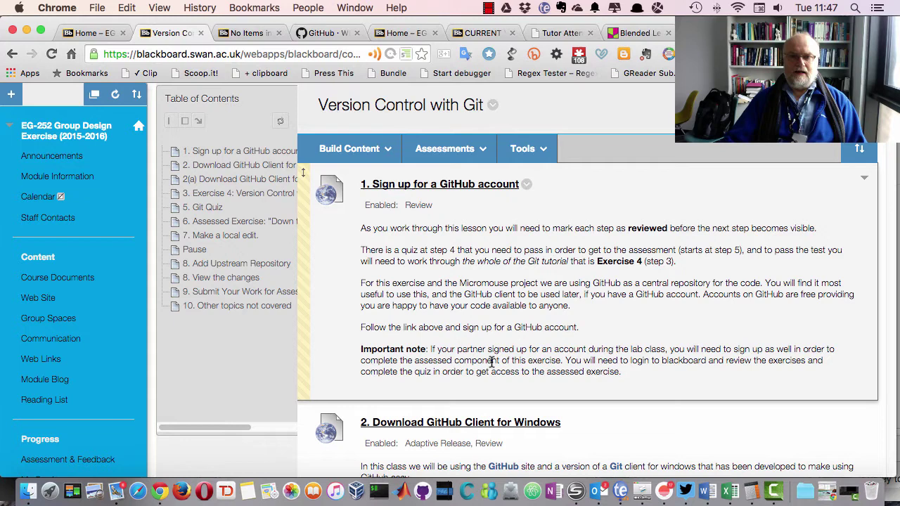
scroll(491, 362, up, 1)
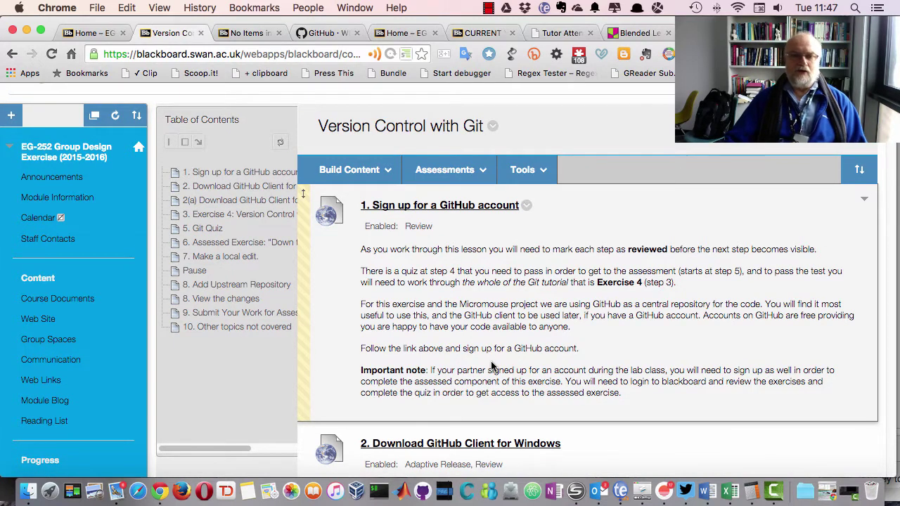
scroll(491, 364, down, 1)
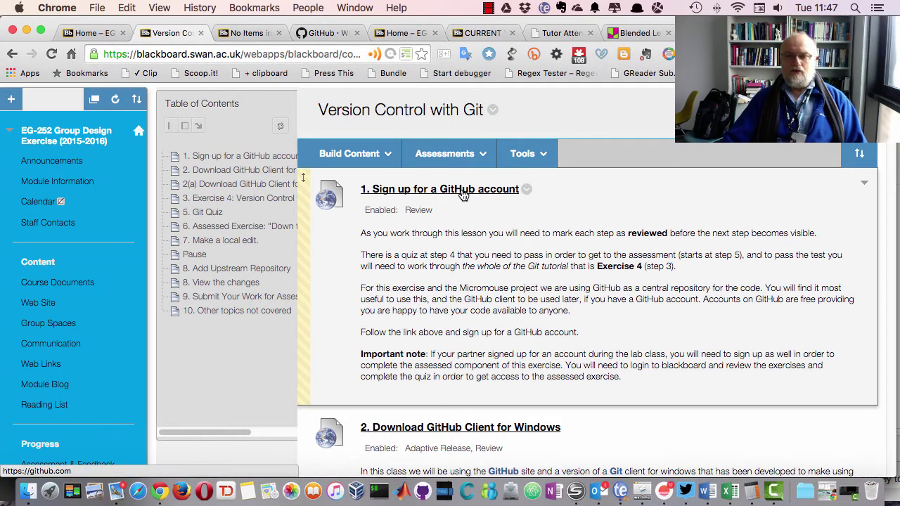
Step: Follow step 3's 'Version Control with Git' link to the Software Carpentry tutorial page
scroll(464, 196, down, 8)
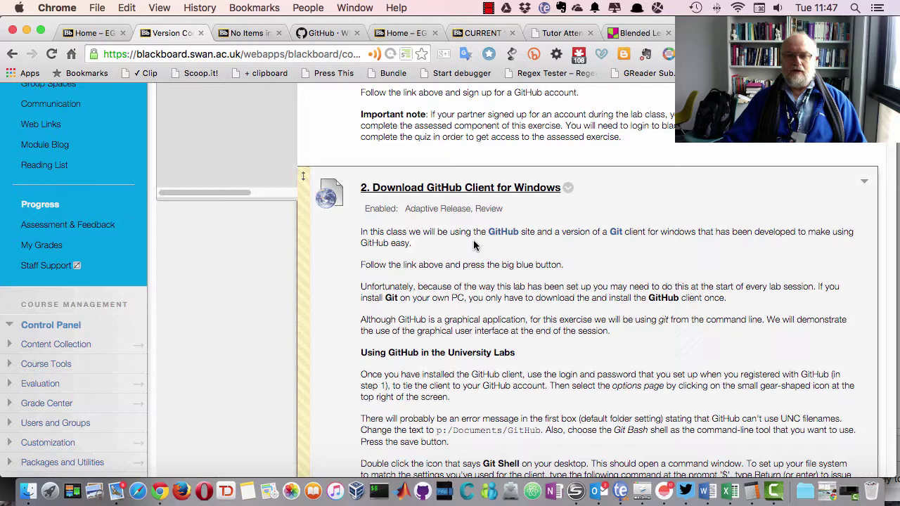
scroll(474, 244, down, 15)
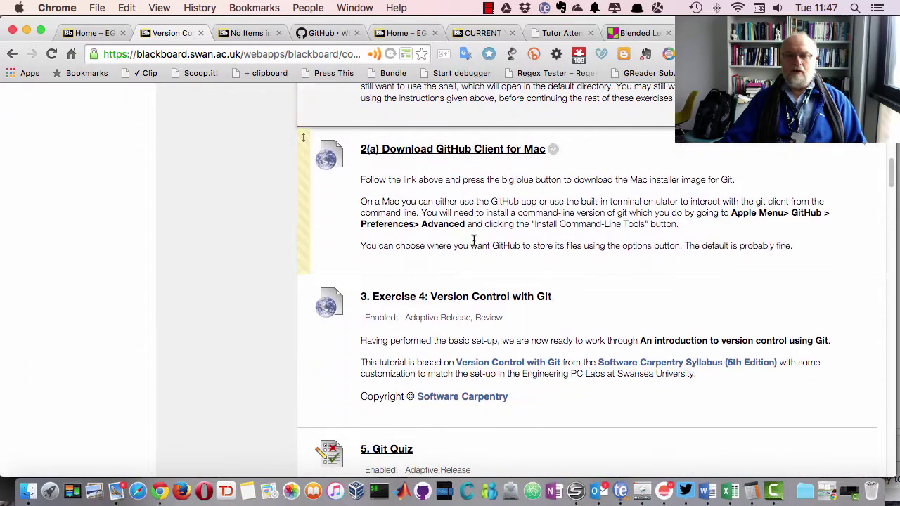
scroll(496, 204, down, 5)
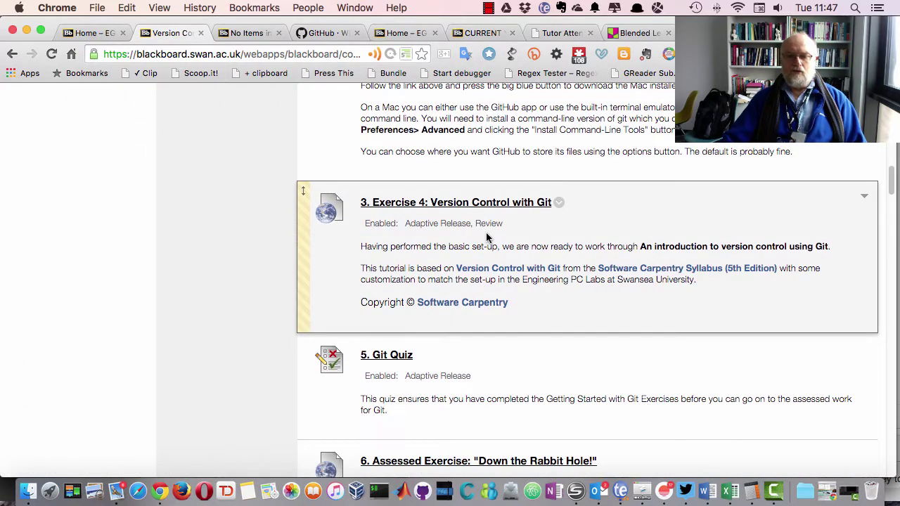
scroll(486, 237, up, 2)
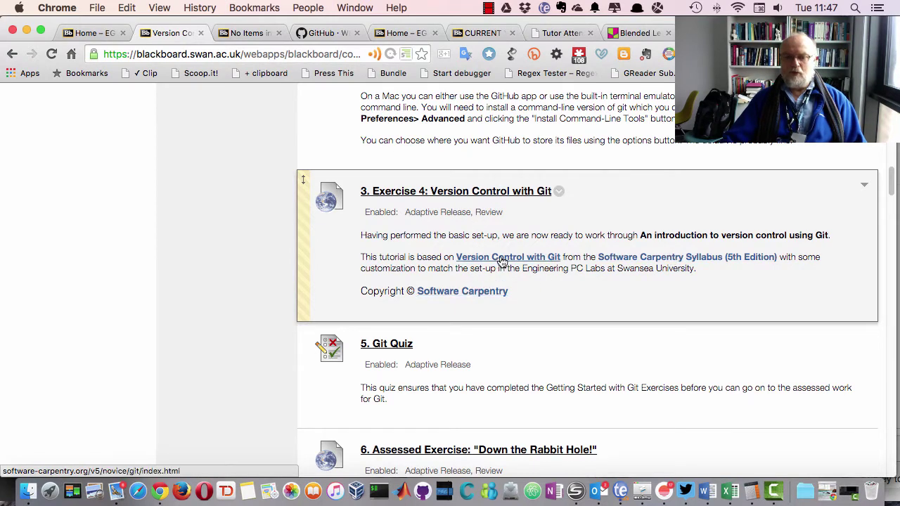
click(503, 258)
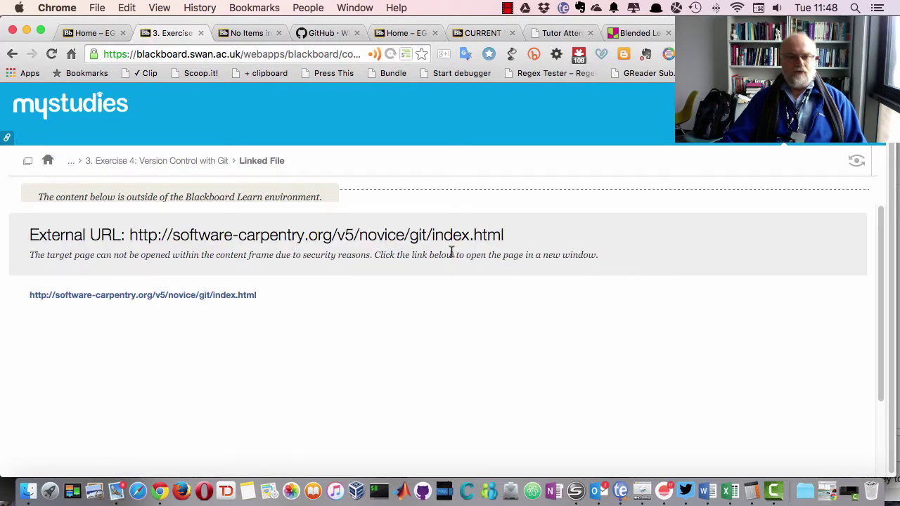
Step: Open the Software Carpentry tutorial URL, find it 404 Not Found, and return to the Git lesson
click(212, 295)
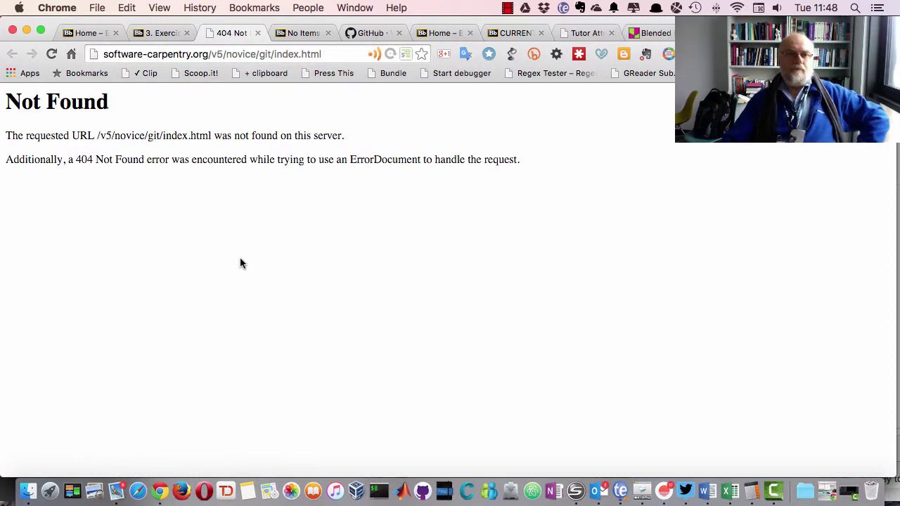
click(149, 35)
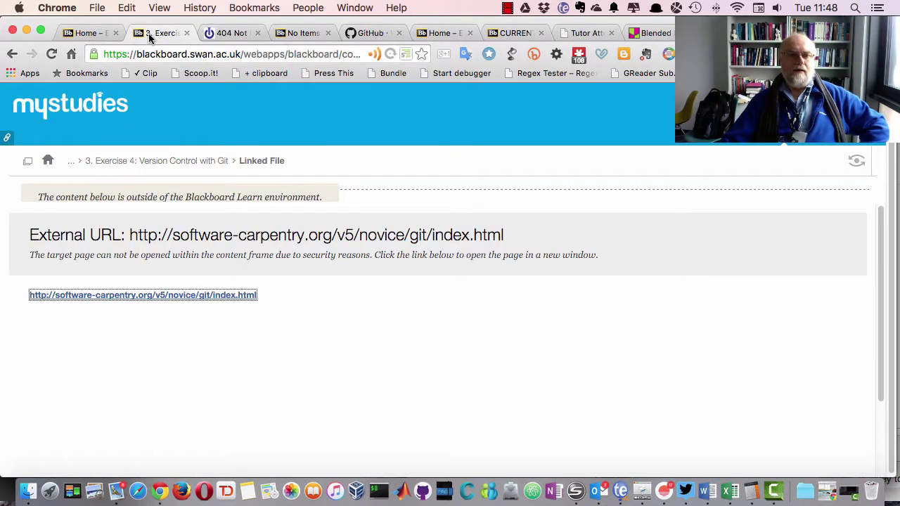
click(90, 34)
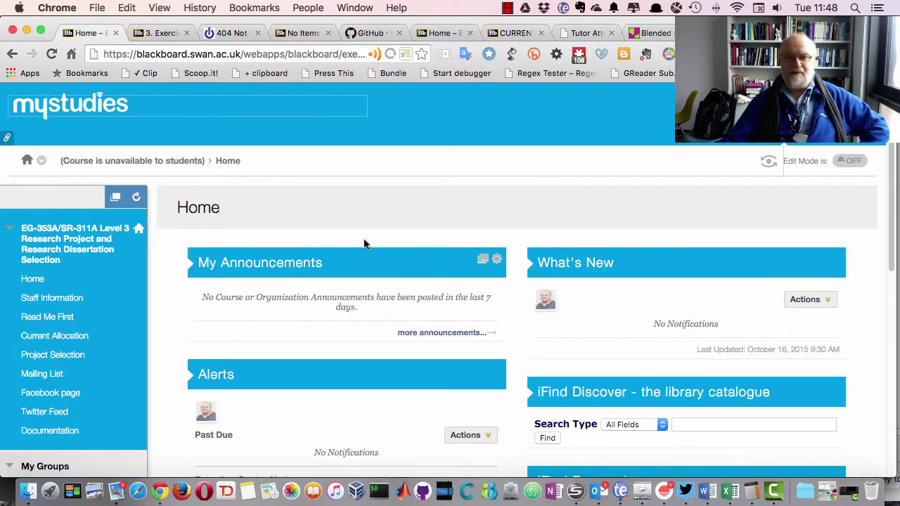
click(156, 35)
click(16, 54)
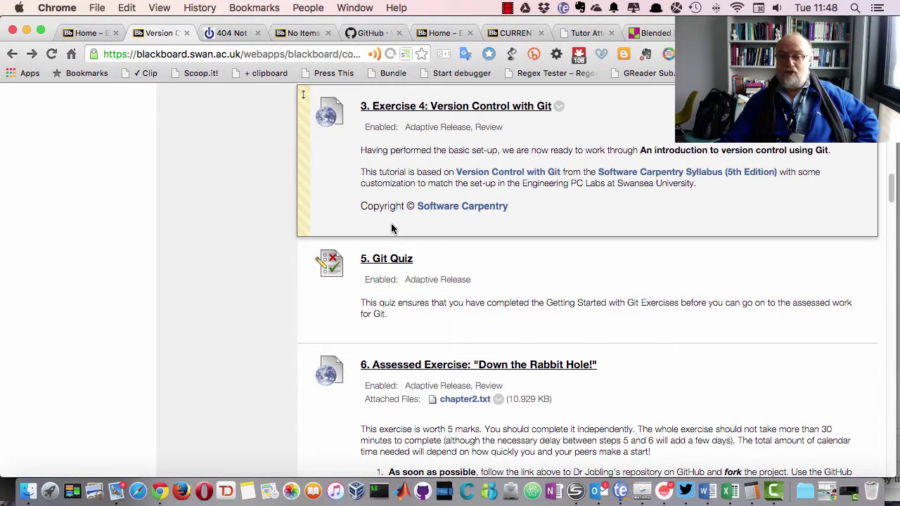
Step: Scroll the lesson to steps 1 and 2, 'Sign up for a GitHub account' and 'Download GitHub Client for Windows'
scroll(392, 225, up, 5)
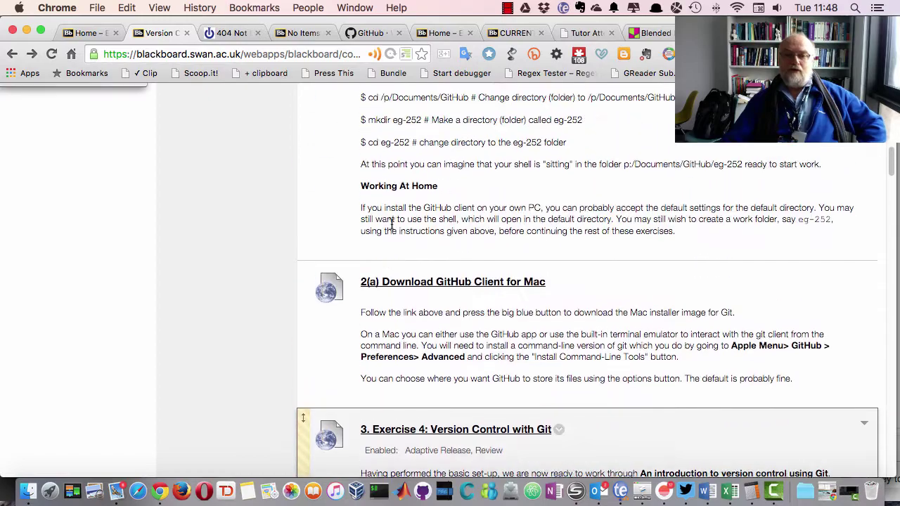
scroll(391, 223, up, 10)
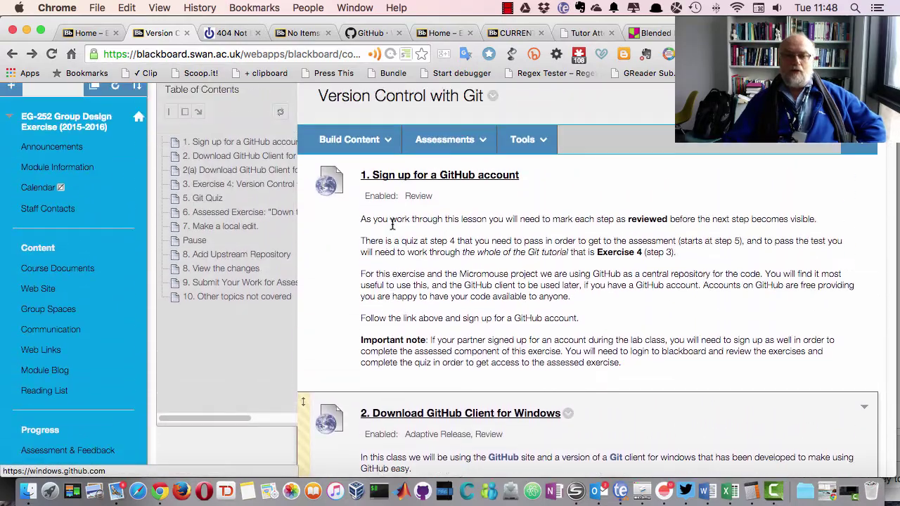
scroll(392, 224, up, 2)
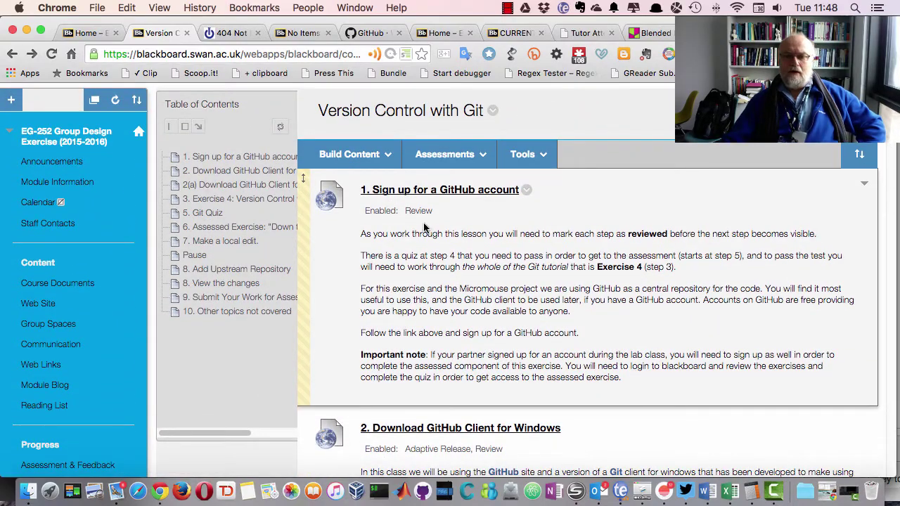
scroll(425, 227, down, 5)
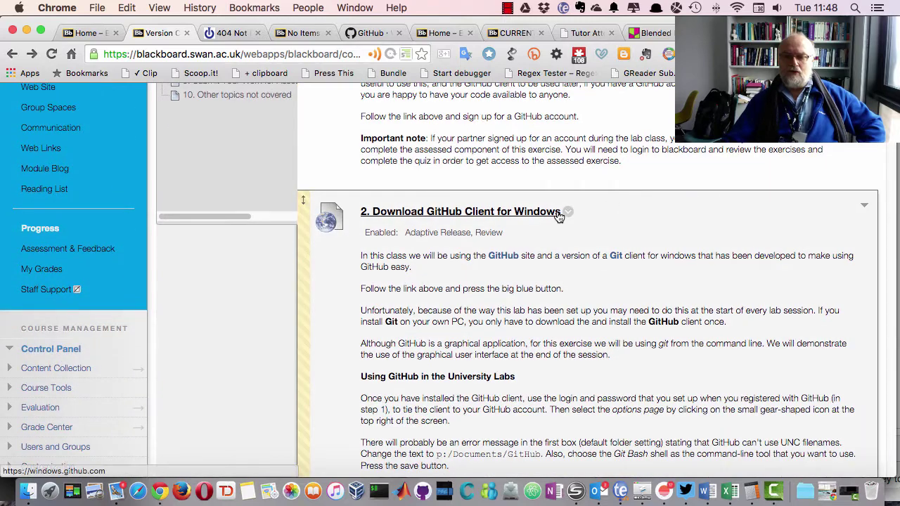
scroll(464, 184, up, 4)
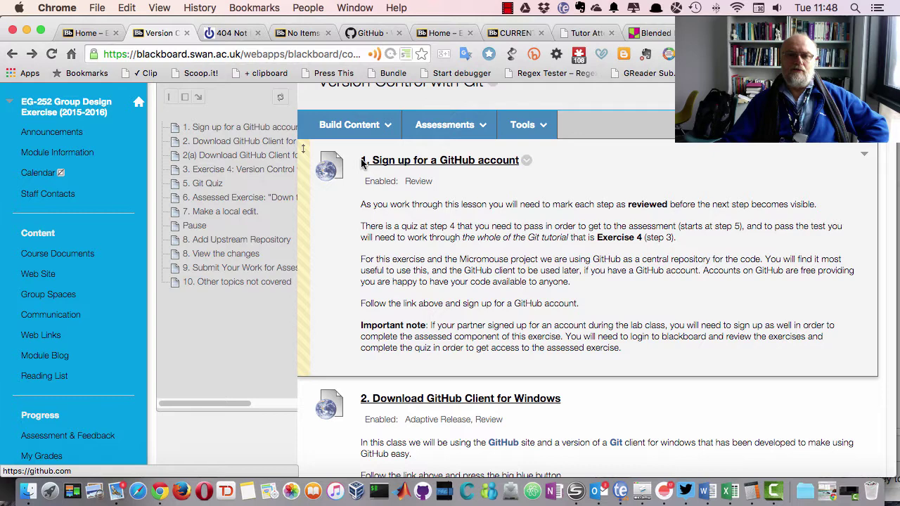
scroll(348, 194, up, 1)
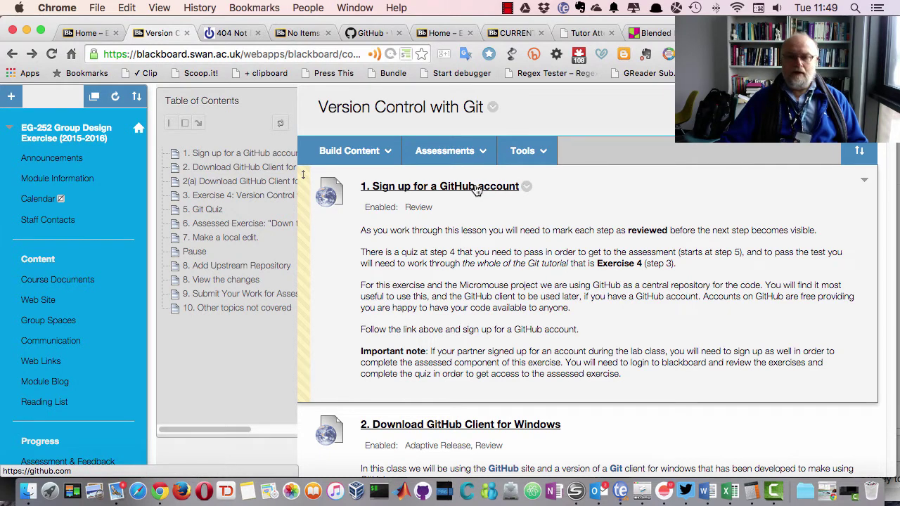
scroll(405, 210, down, 1)
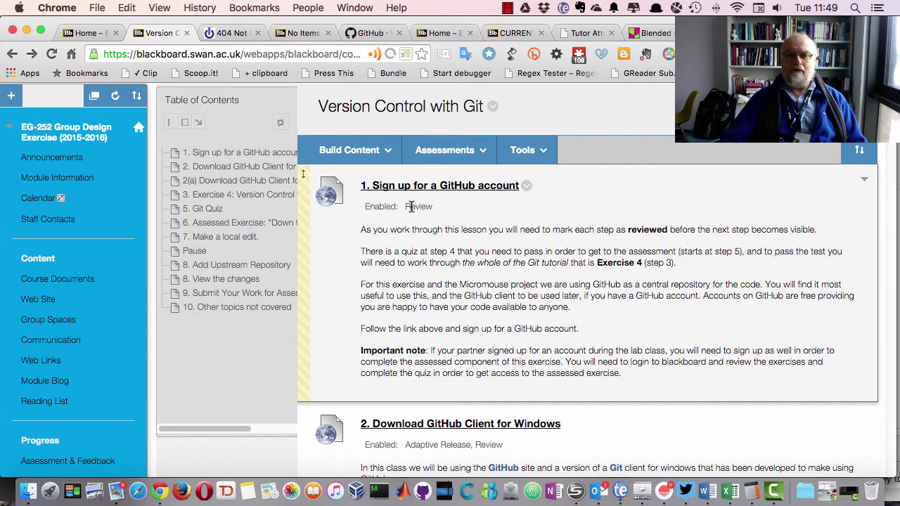
scroll(412, 207, down, 5)
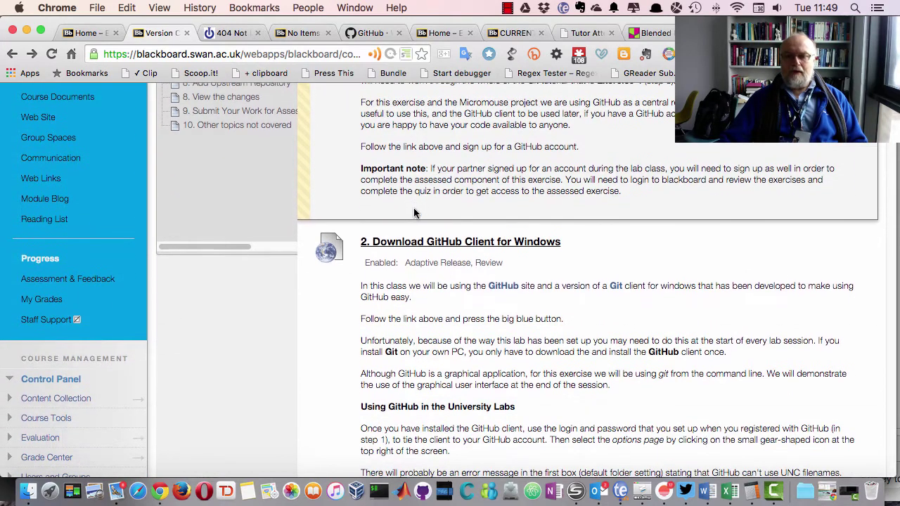
click(569, 243)
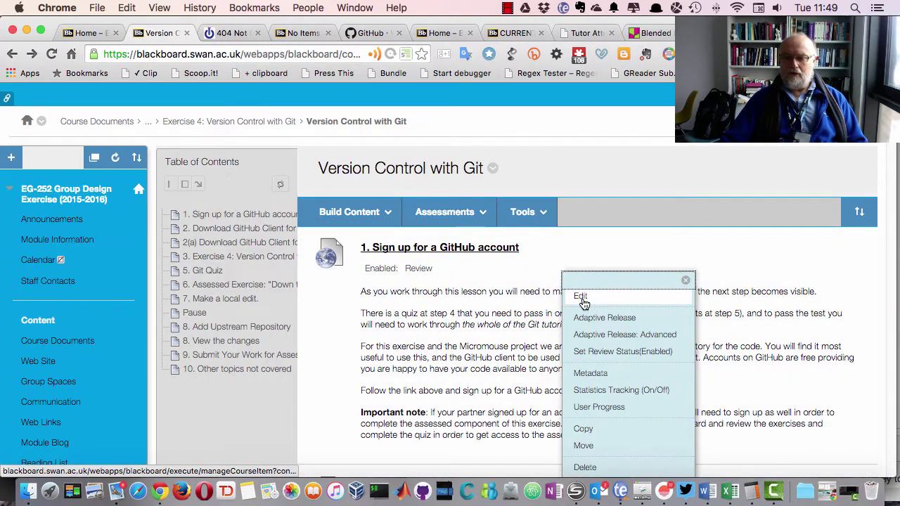
click(583, 302)
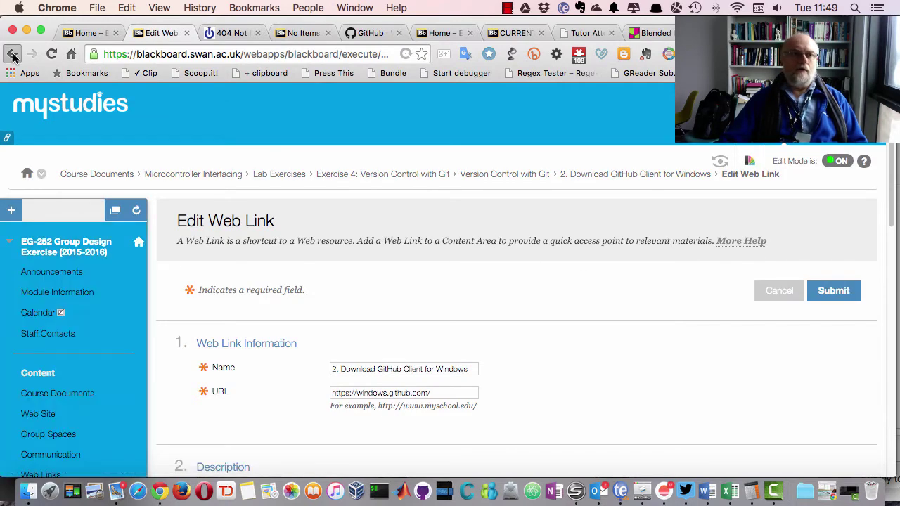
click(12, 55)
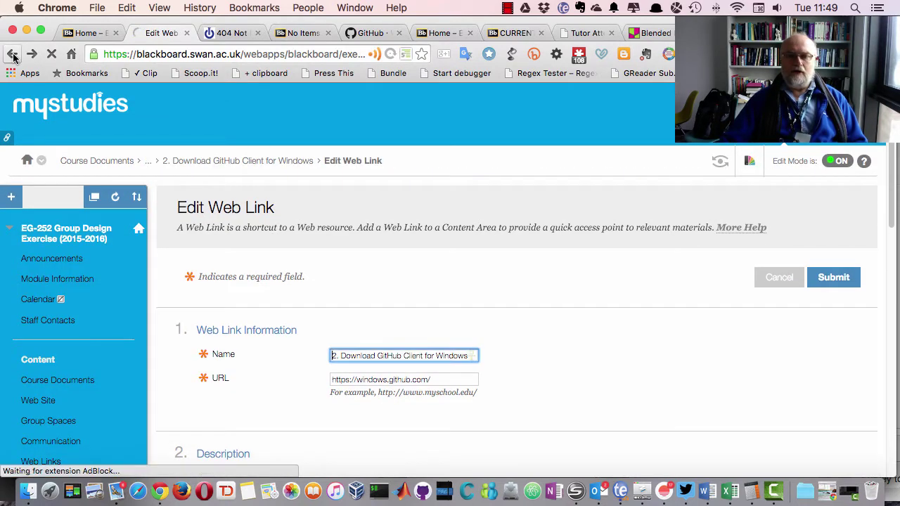
click(12, 55)
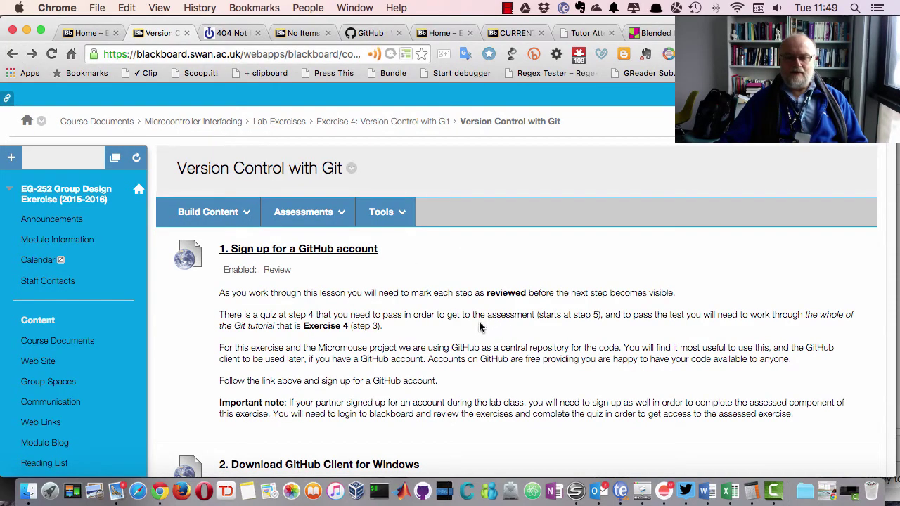
scroll(480, 320, down, 3)
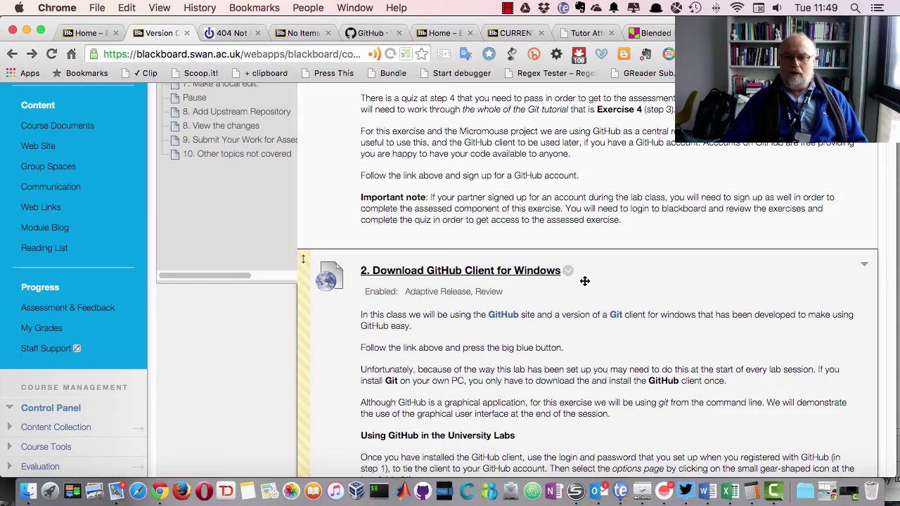
click(572, 273)
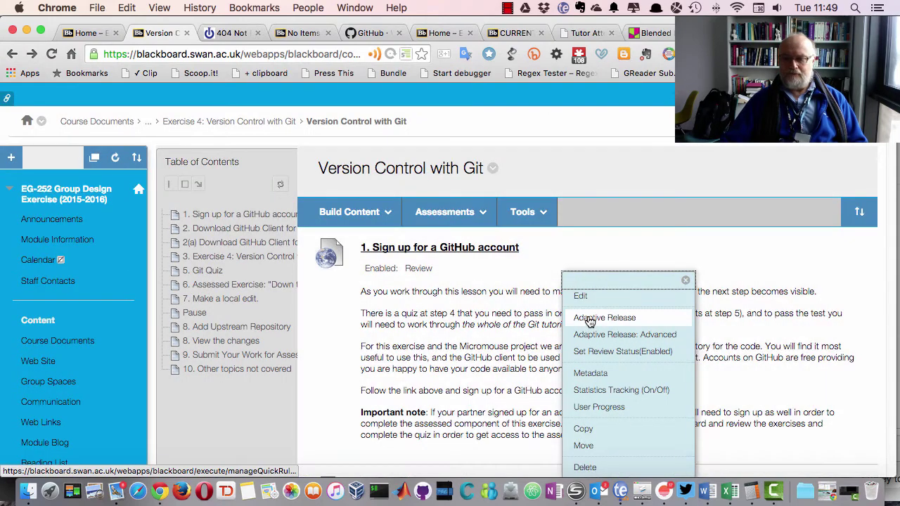
Step: Inspect the Adaptive Release rule requiring review of 'Sign up for a GitHub account', then cancel without saving
click(589, 321)
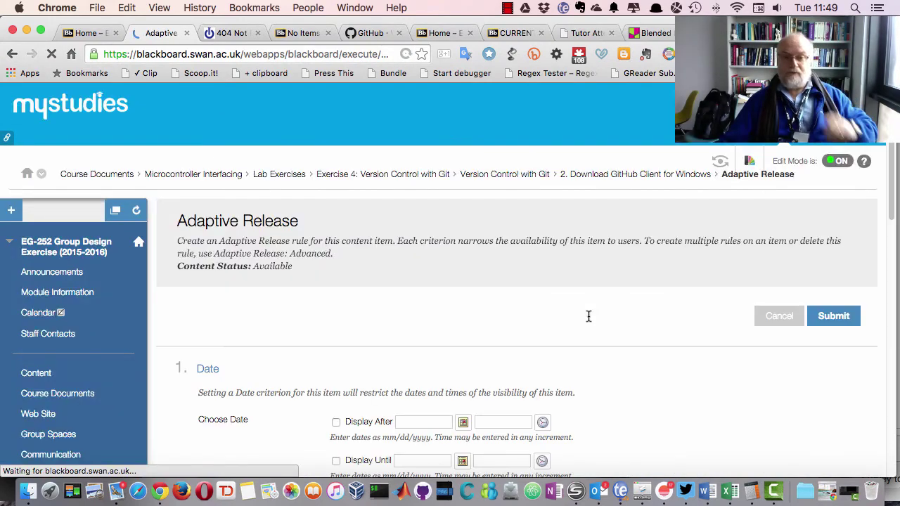
scroll(569, 305, down, 10)
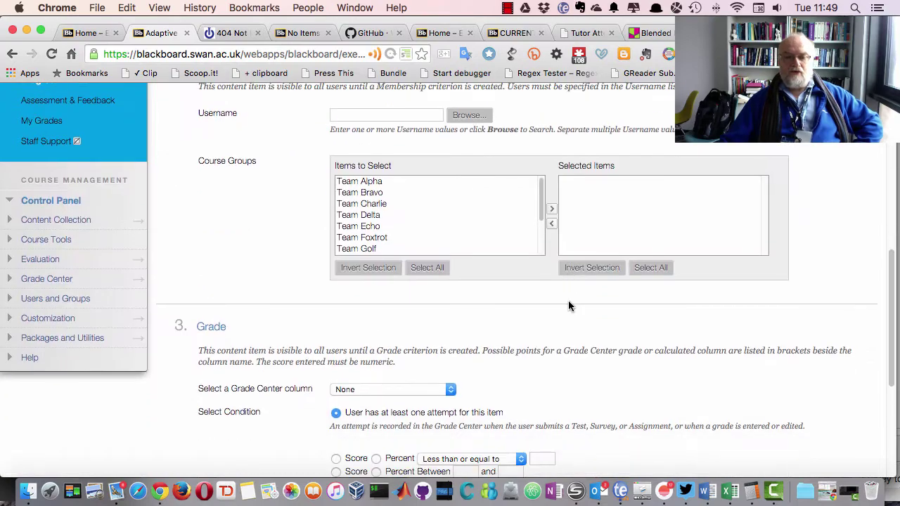
scroll(568, 300, up, 5)
scroll(568, 300, down, 3)
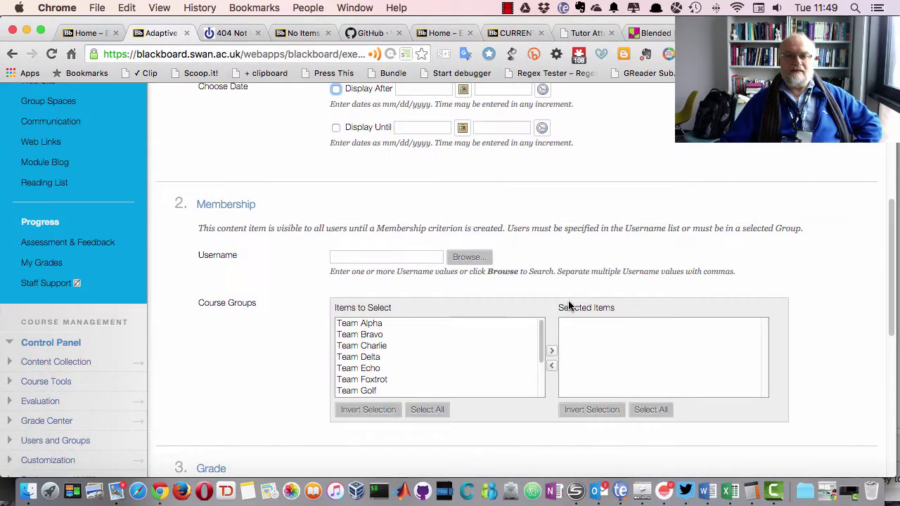
scroll(570, 306, down, 10)
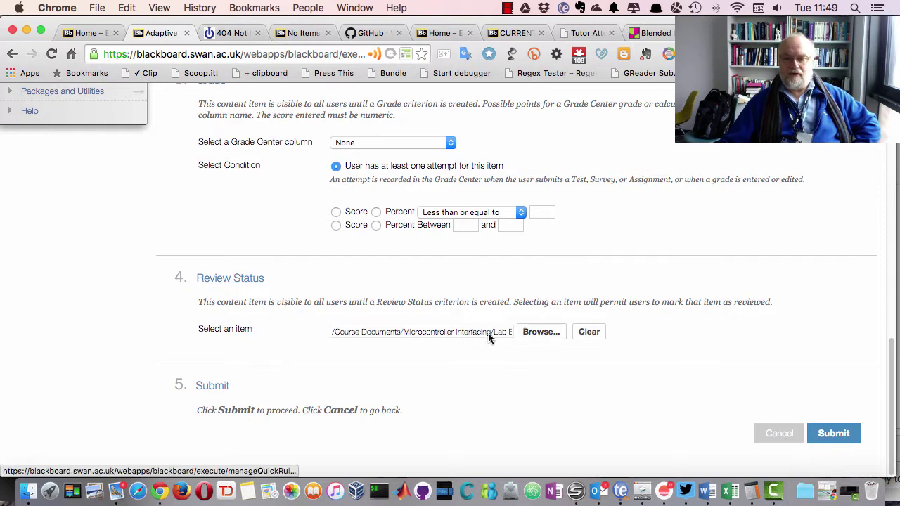
drag(484, 329, 538, 337)
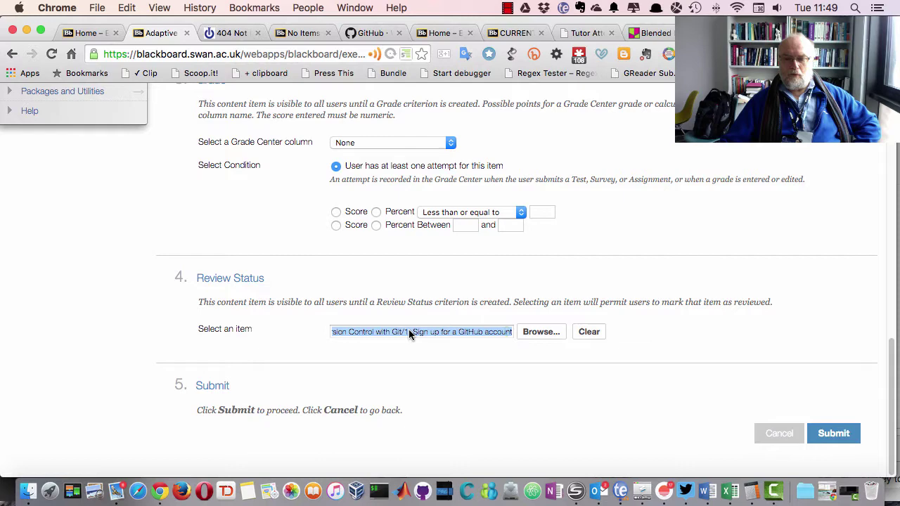
click(791, 434)
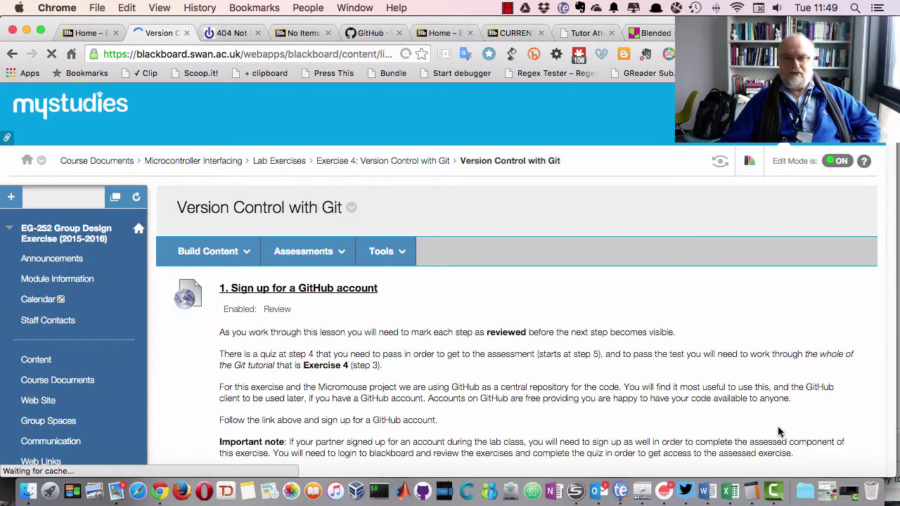
scroll(571, 320, down, 5)
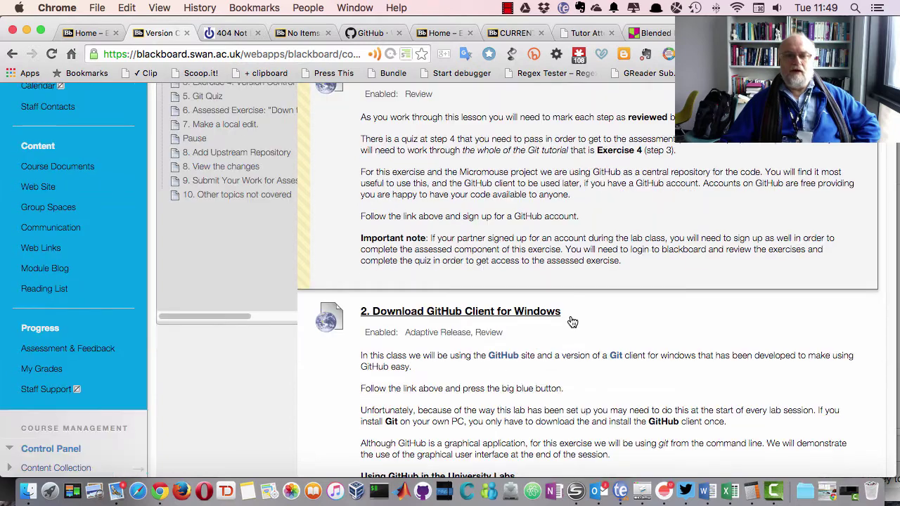
scroll(571, 320, down, 10)
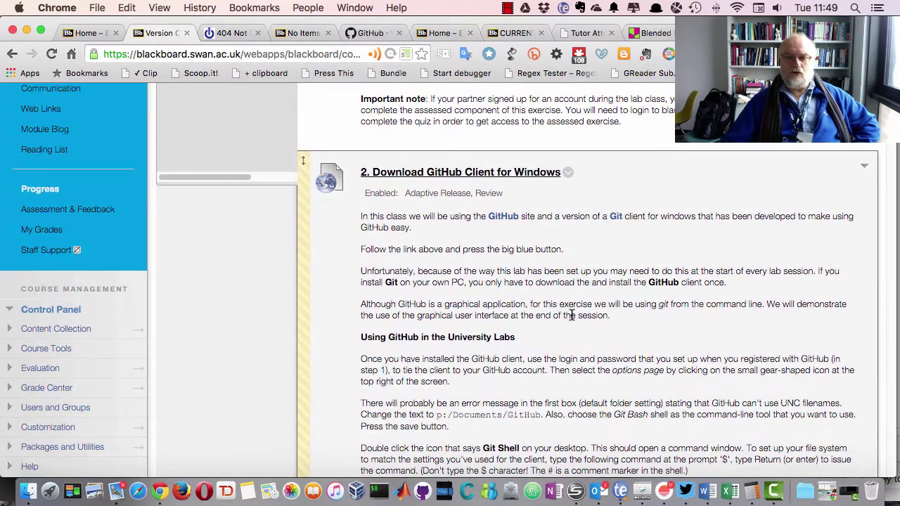
scroll(571, 314, down, 10)
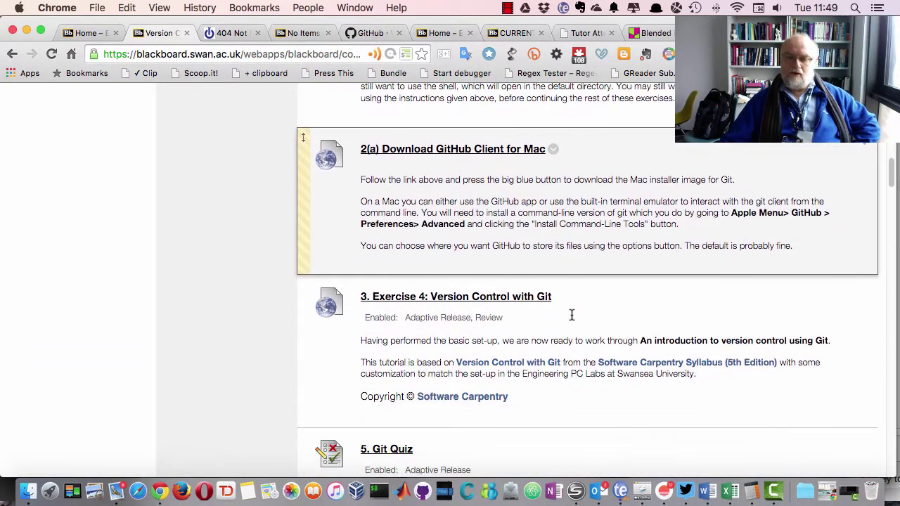
scroll(571, 314, up, 4)
scroll(571, 314, down, 3)
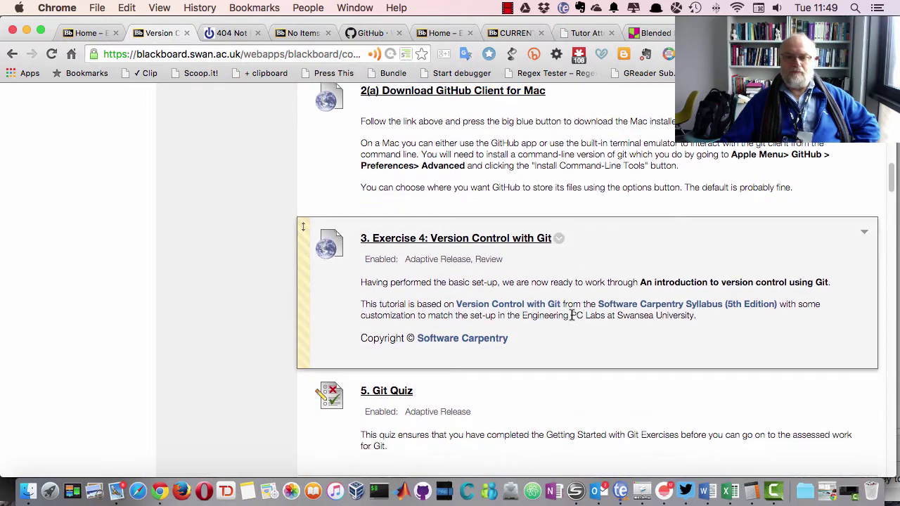
scroll(571, 315, down, 1)
scroll(571, 314, up, 3)
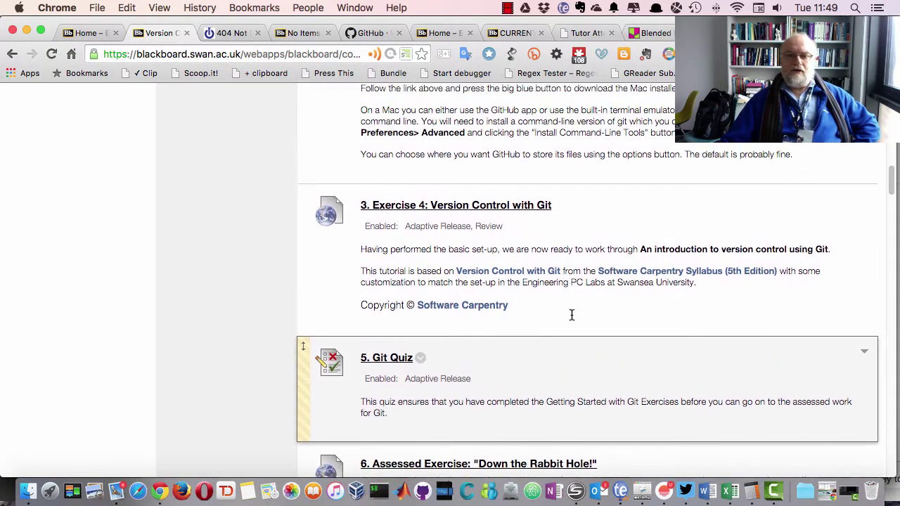
scroll(492, 341, down, 3)
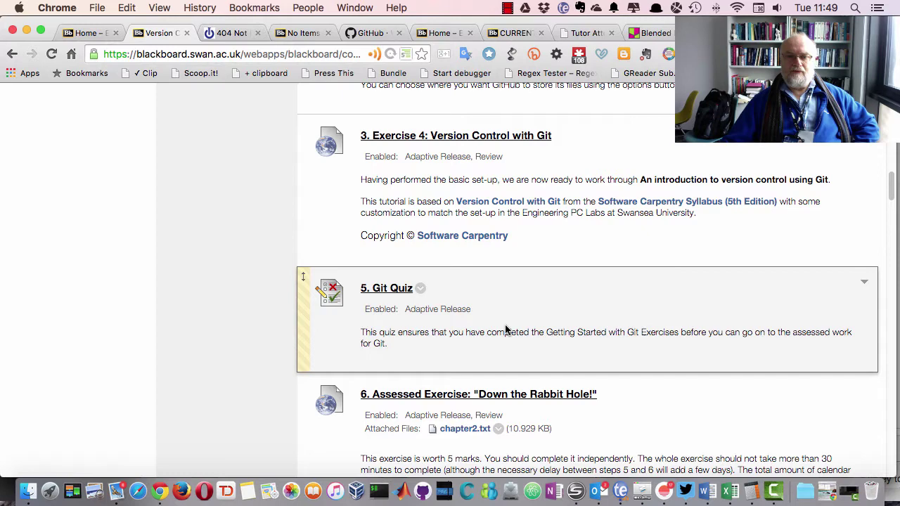
Step: Begin a preview of '5. Git Quiz' and scroll through its mars.txt git-command ordering questions
click(388, 291)
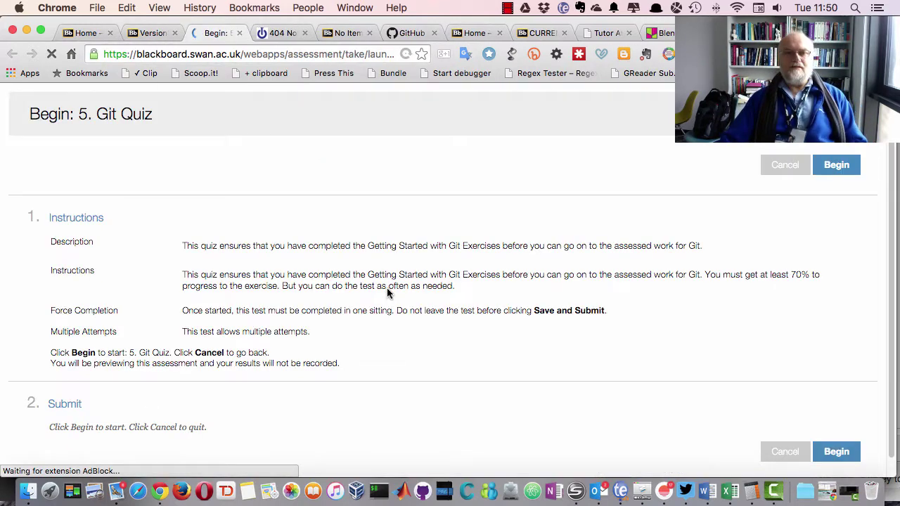
click(842, 151)
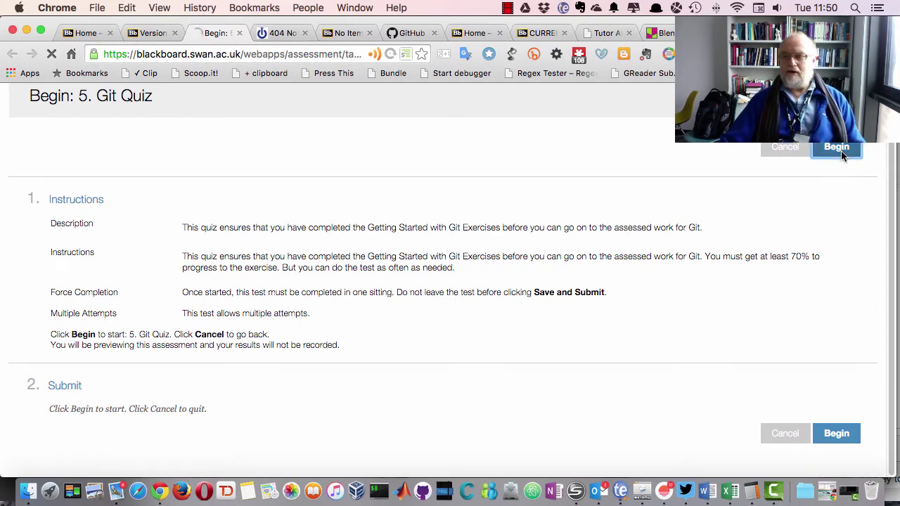
scroll(423, 252, down, 8)
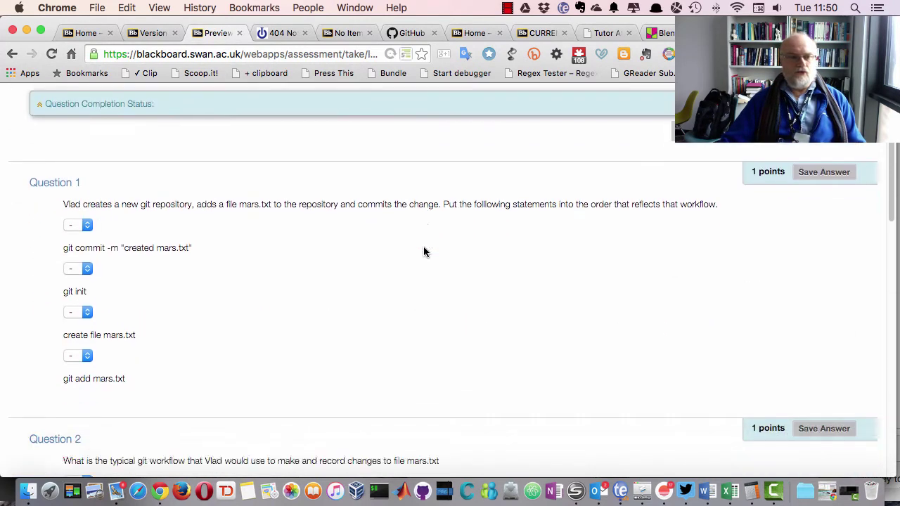
scroll(424, 252, down, 20)
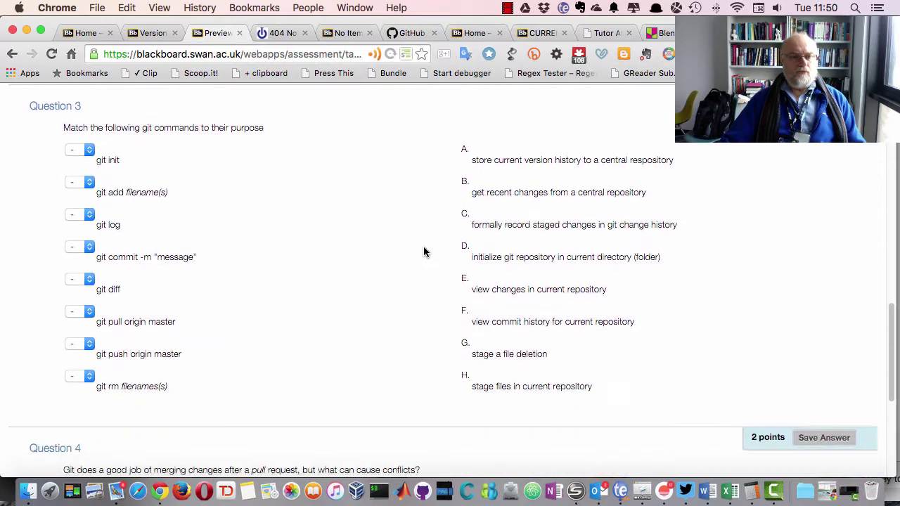
scroll(423, 252, up, 20)
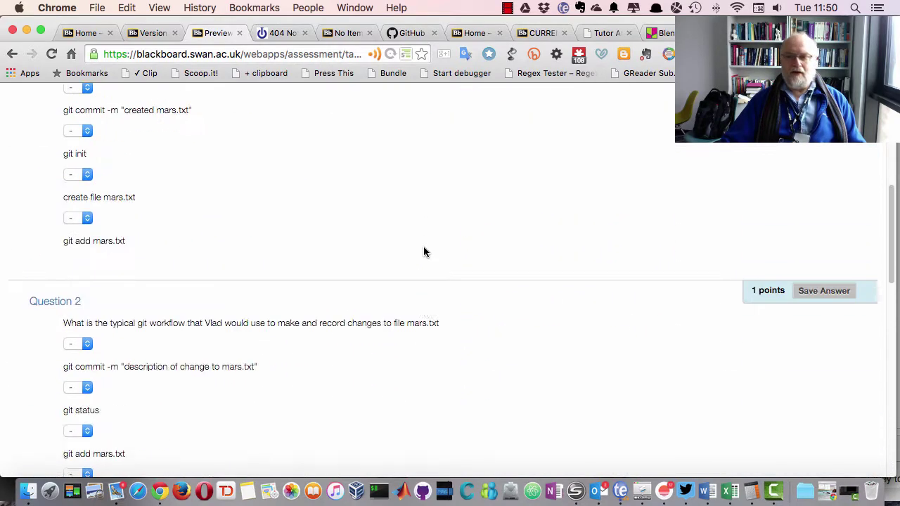
click(149, 33)
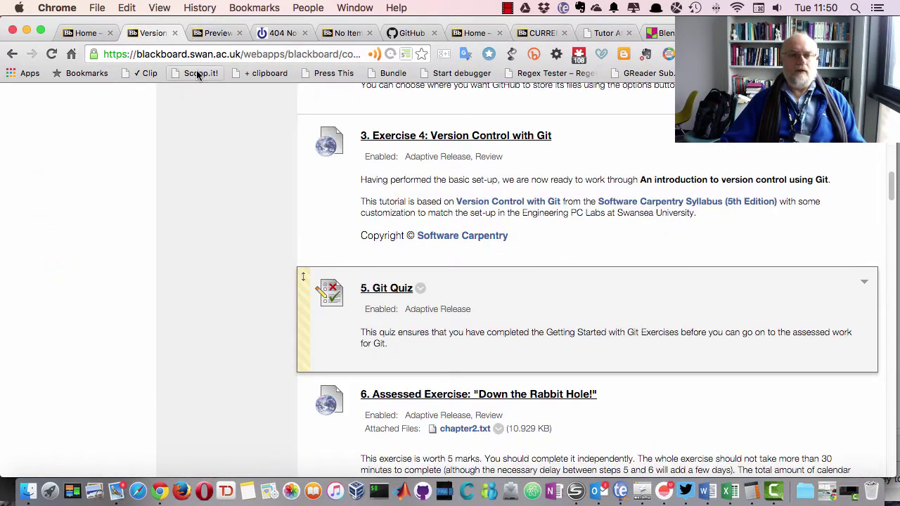
scroll(424, 297, down, 3)
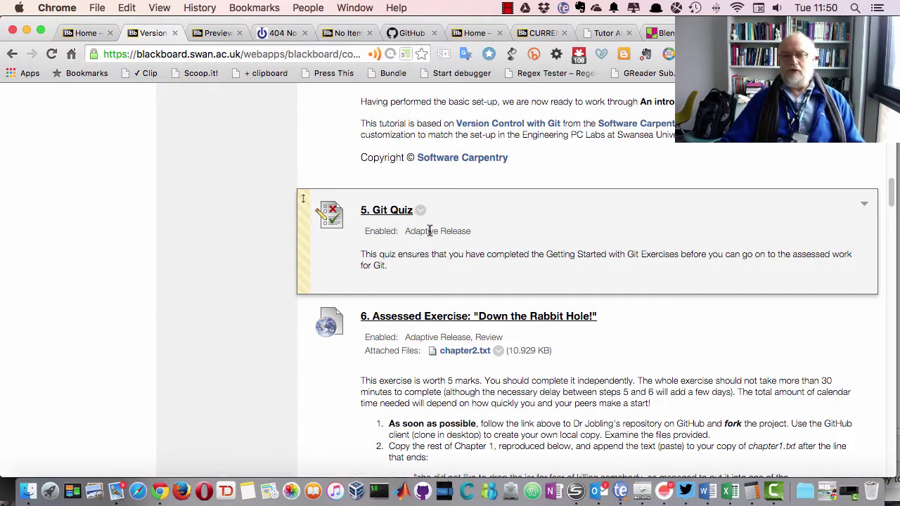
scroll(439, 233, down, 2)
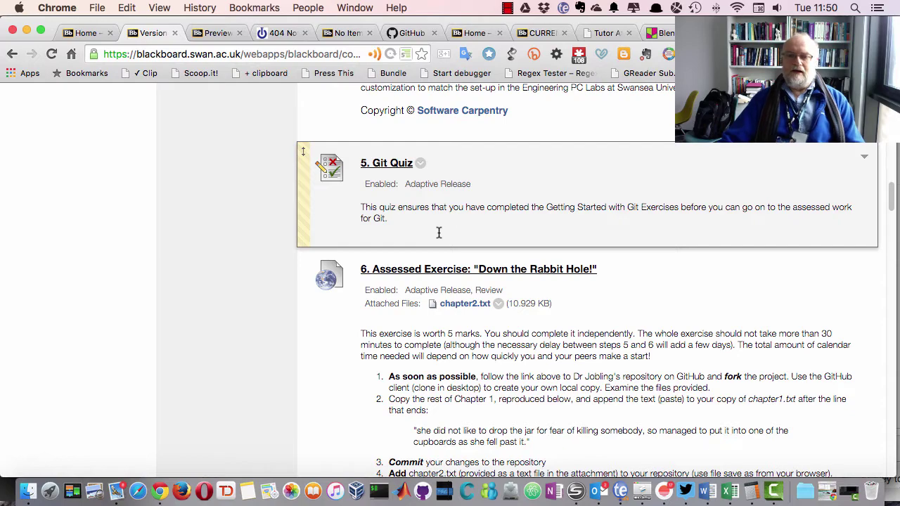
scroll(450, 237, down, 3)
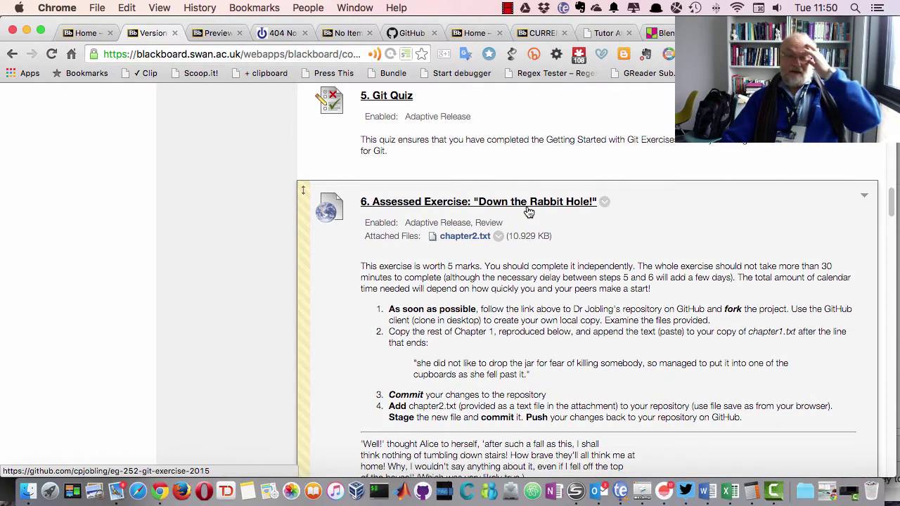
scroll(536, 211, down, 10)
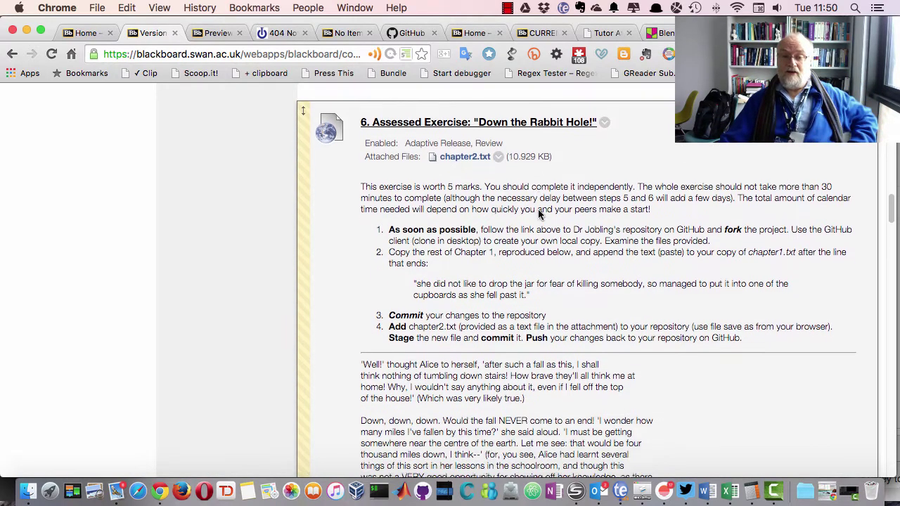
scroll(538, 213, down, 20)
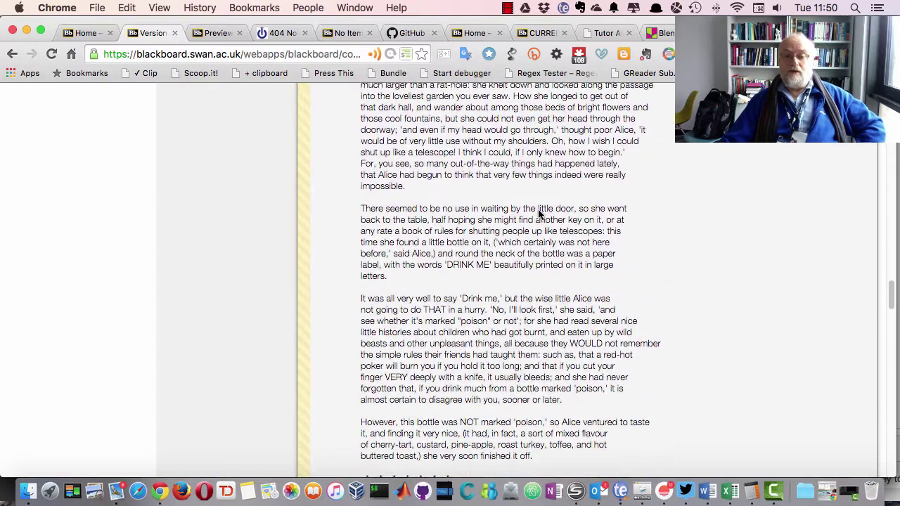
scroll(539, 214, down, 20)
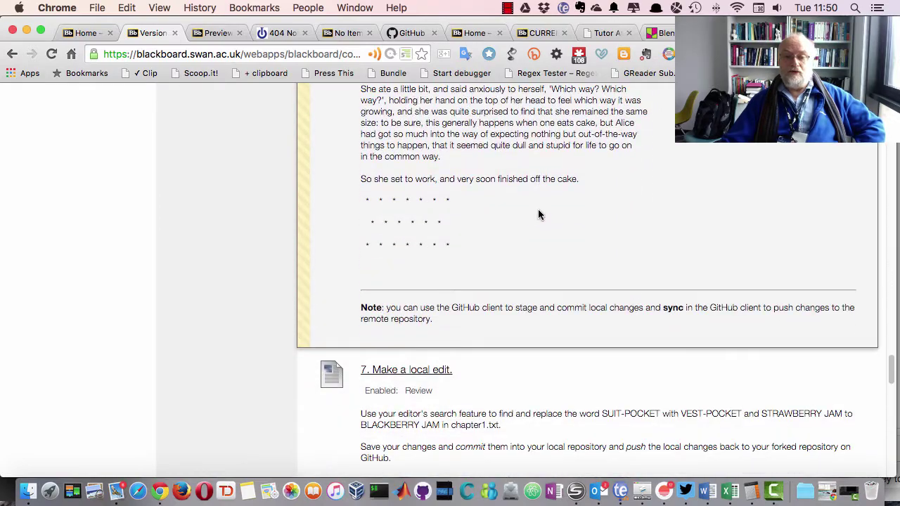
scroll(538, 214, down, 10)
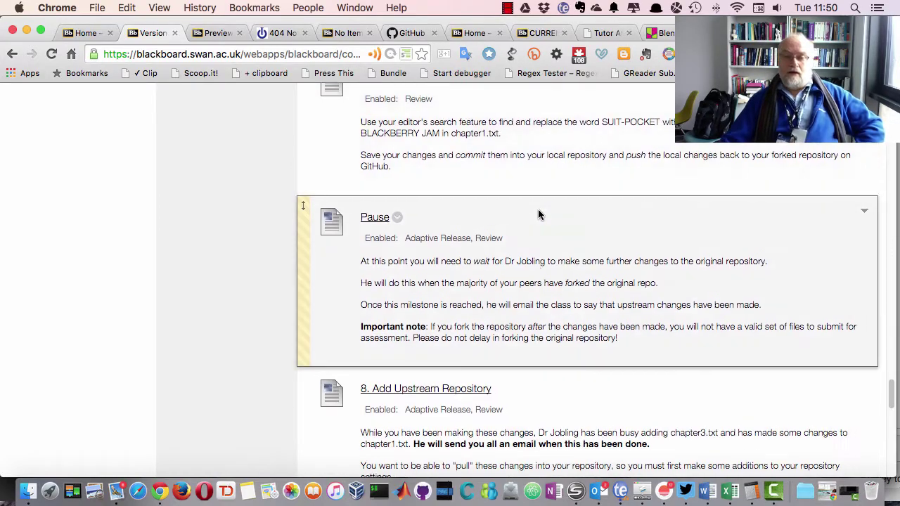
scroll(538, 213, down, 15)
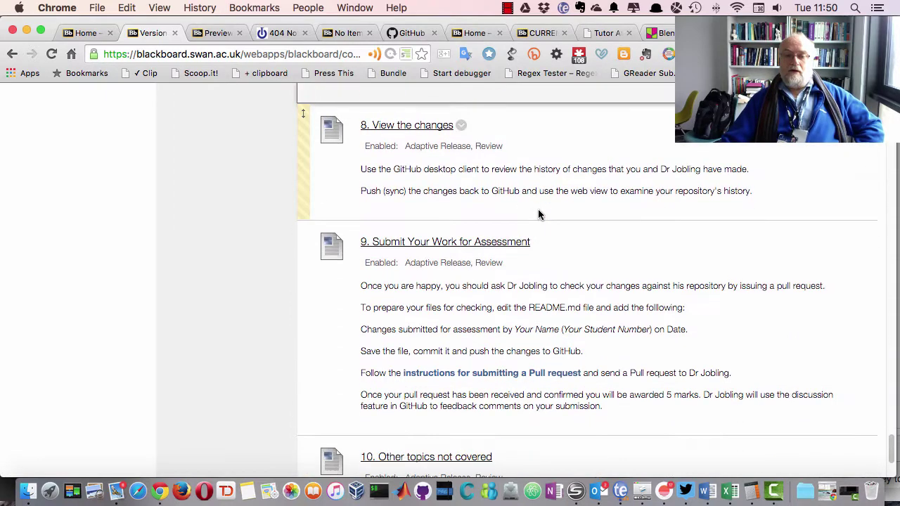
scroll(539, 210, down, 4)
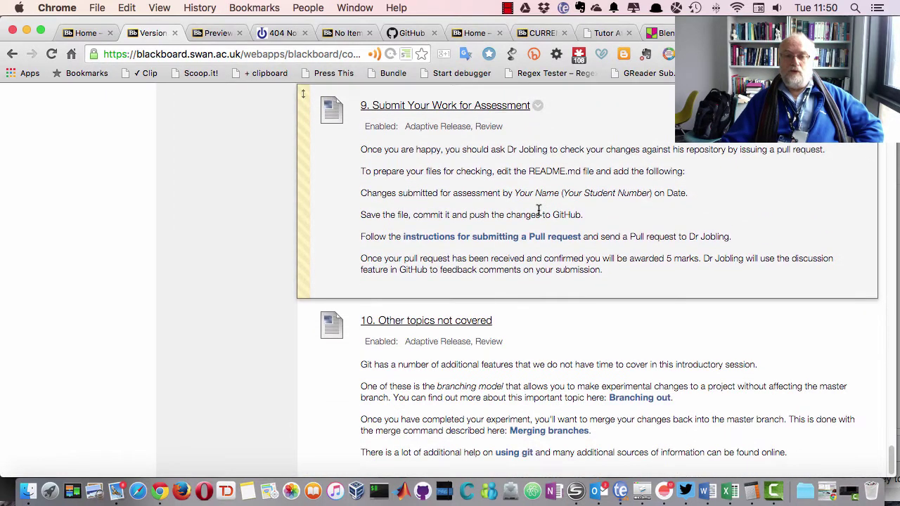
scroll(539, 211, up, 10)
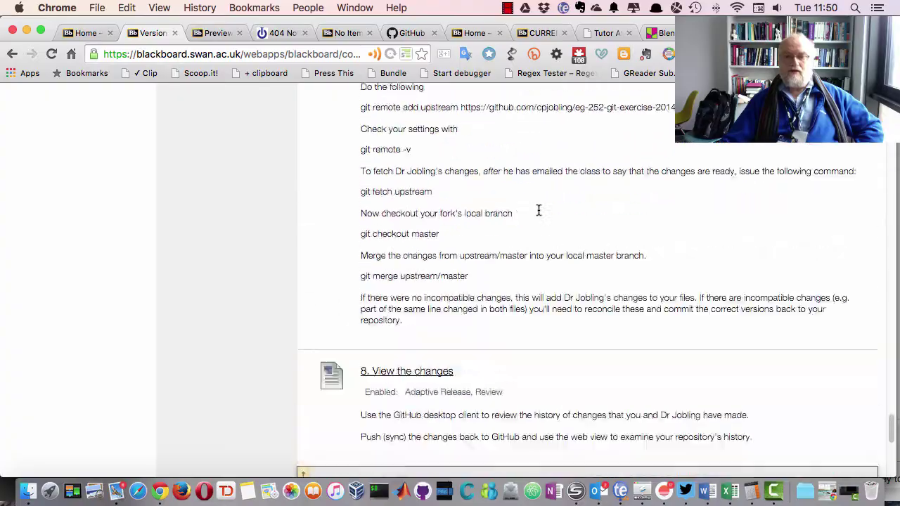
scroll(538, 211, up, 20)
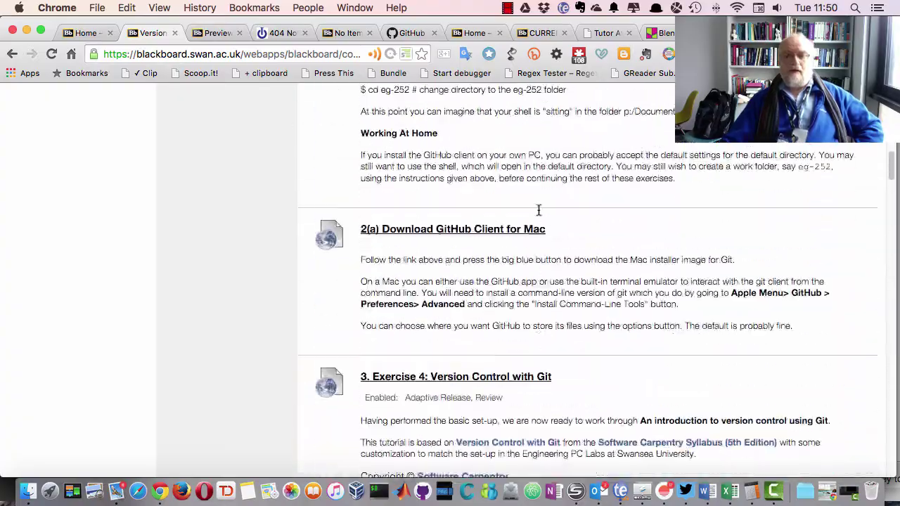
scroll(538, 211, up, 12)
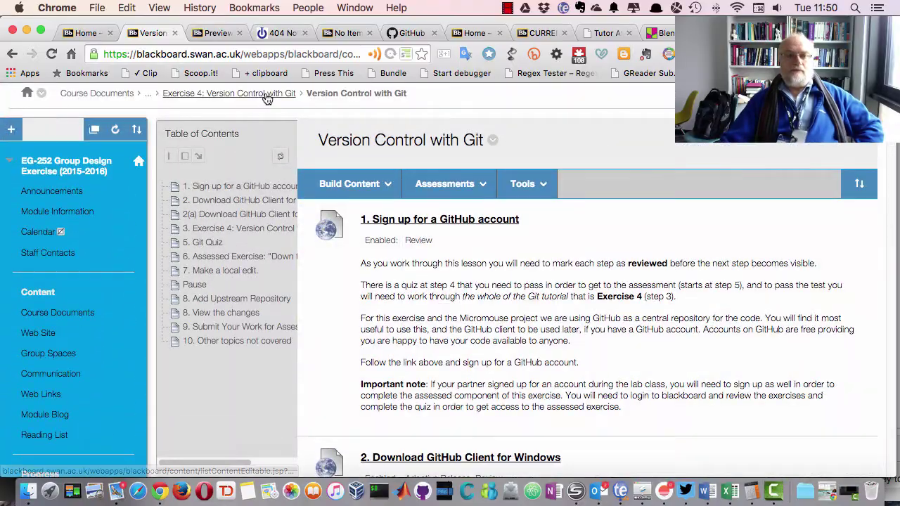
Step: Return via breadcrumb to the Exercise 4 folder and scroll to the 'Fork the Micromouse code' item
click(267, 96)
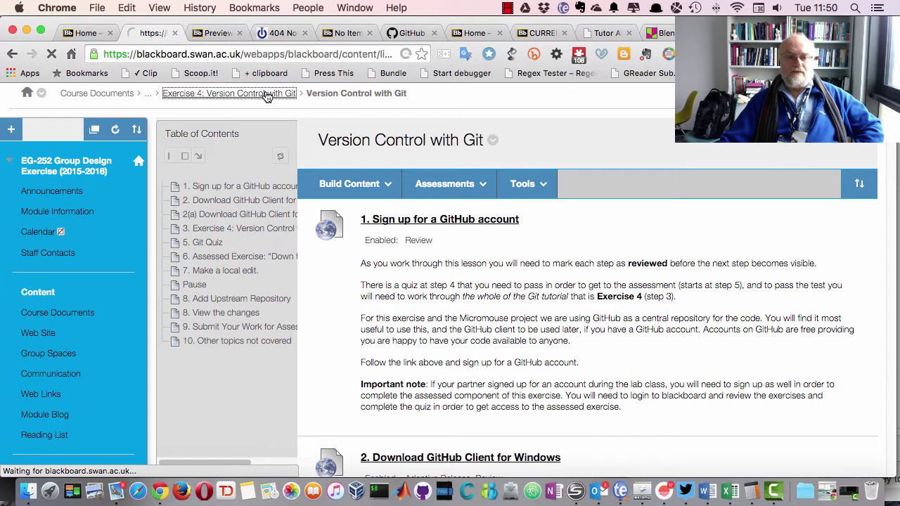
scroll(542, 330, down, 4)
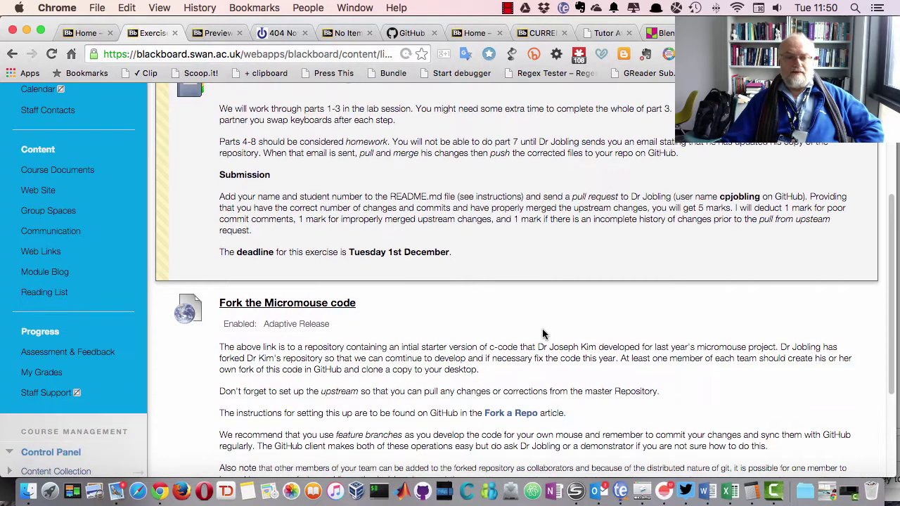
scroll(319, 300, down, 3)
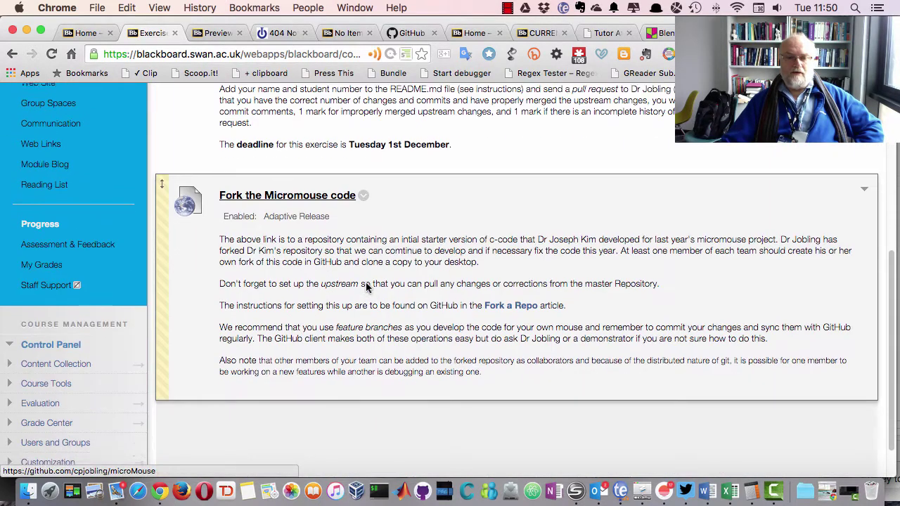
scroll(365, 282, down, 1)
scroll(366, 287, up, 3)
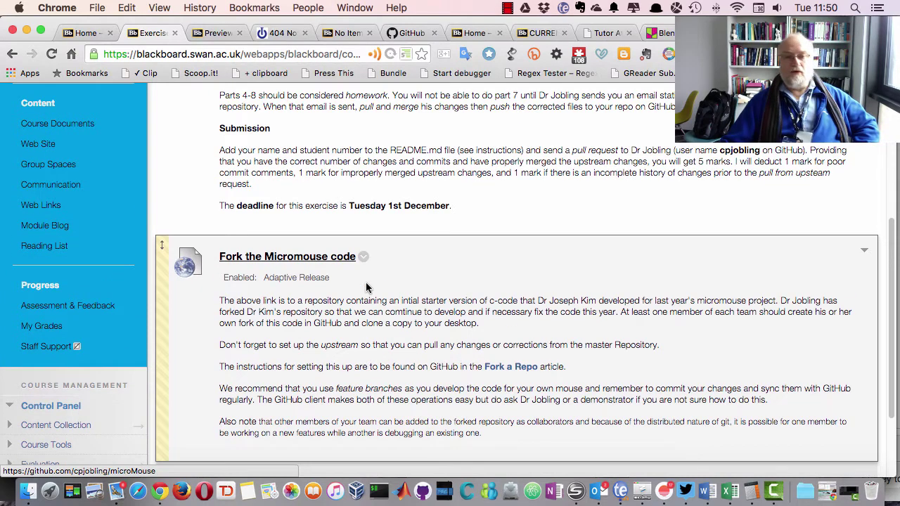
scroll(365, 287, down, 2)
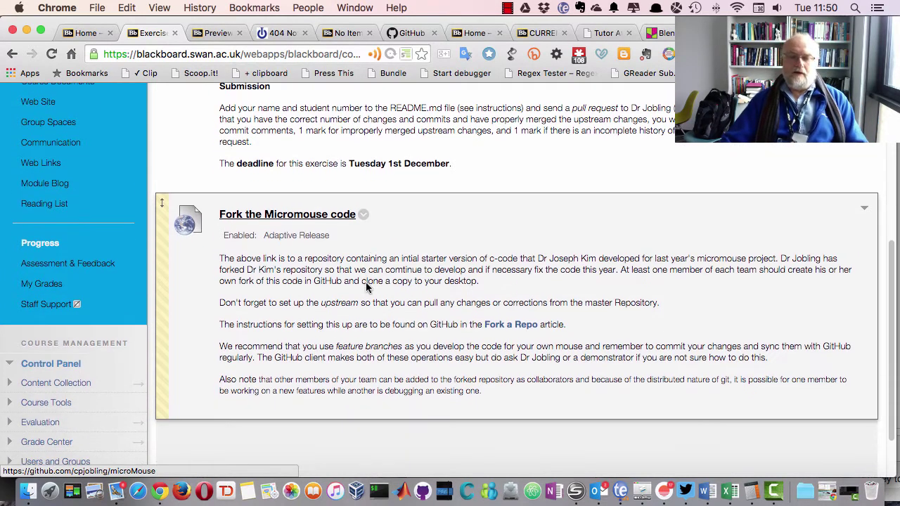
scroll(366, 287, up, 4)
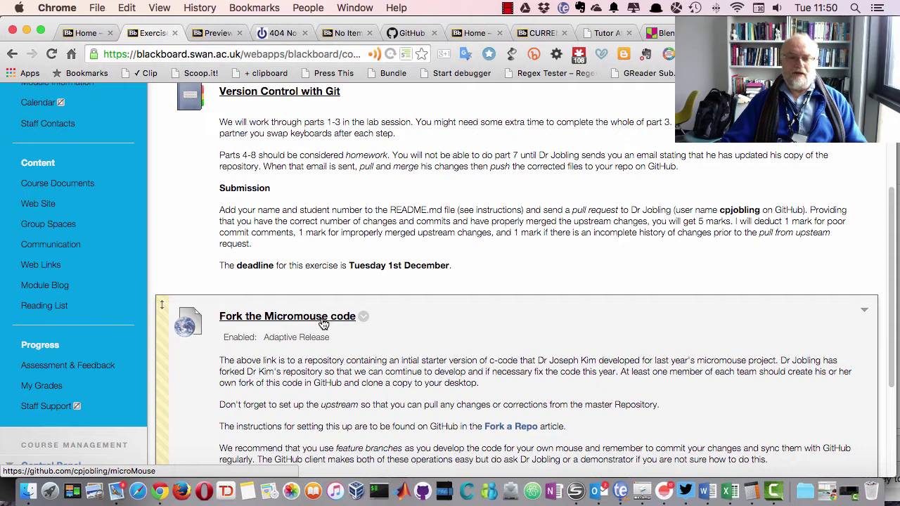
scroll(330, 310, up, 3)
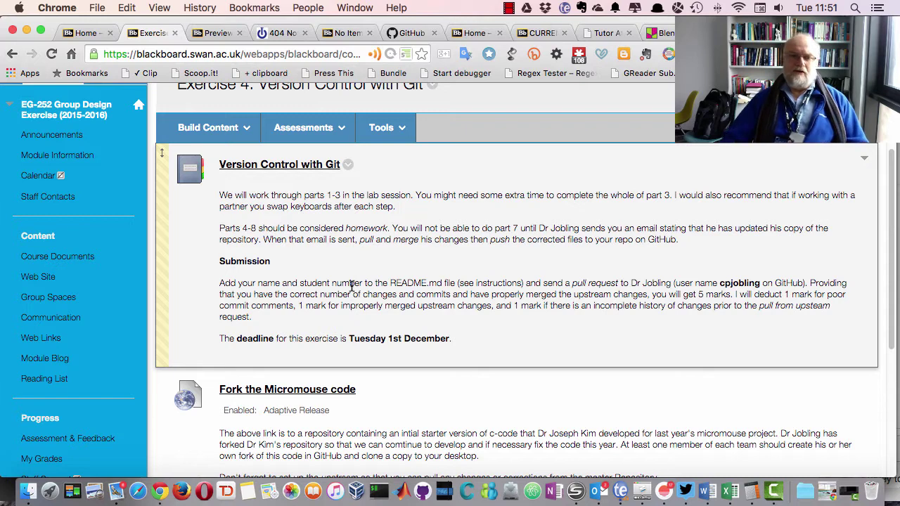
scroll(352, 286, up, 3)
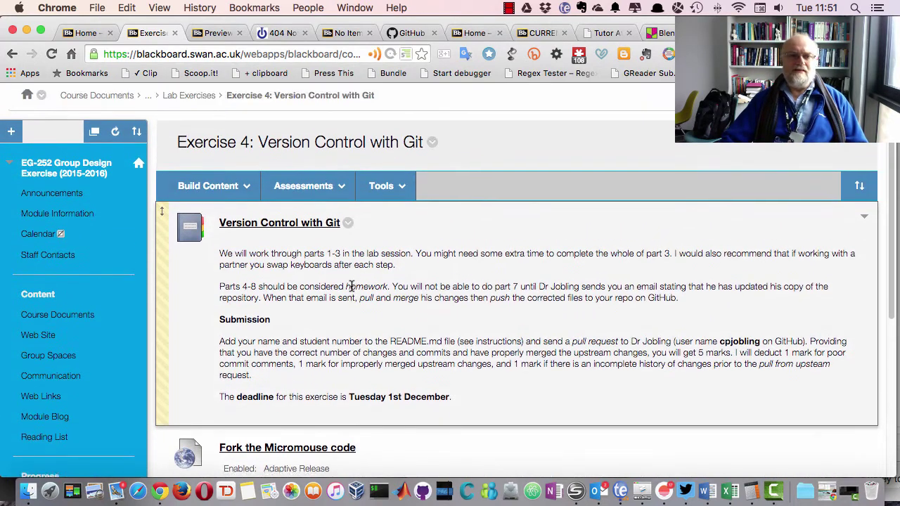
scroll(352, 286, up, 2)
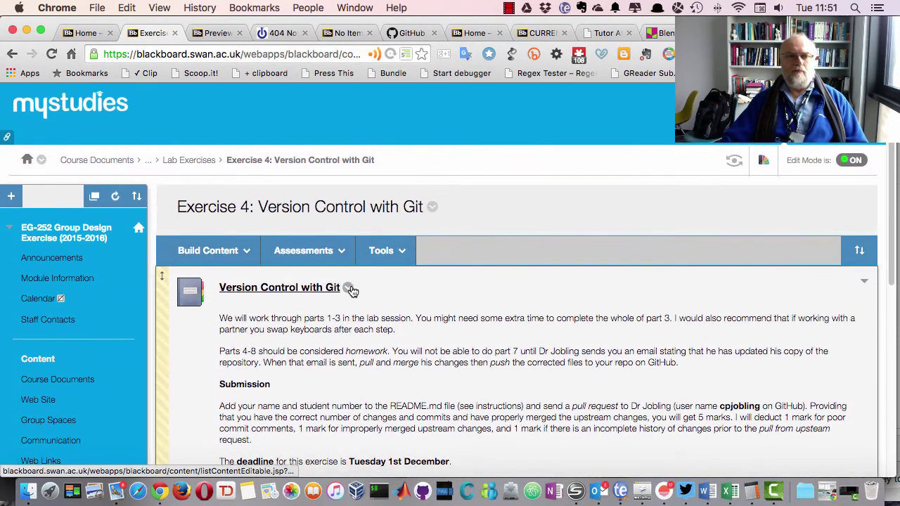
scroll(351, 291, down, 5)
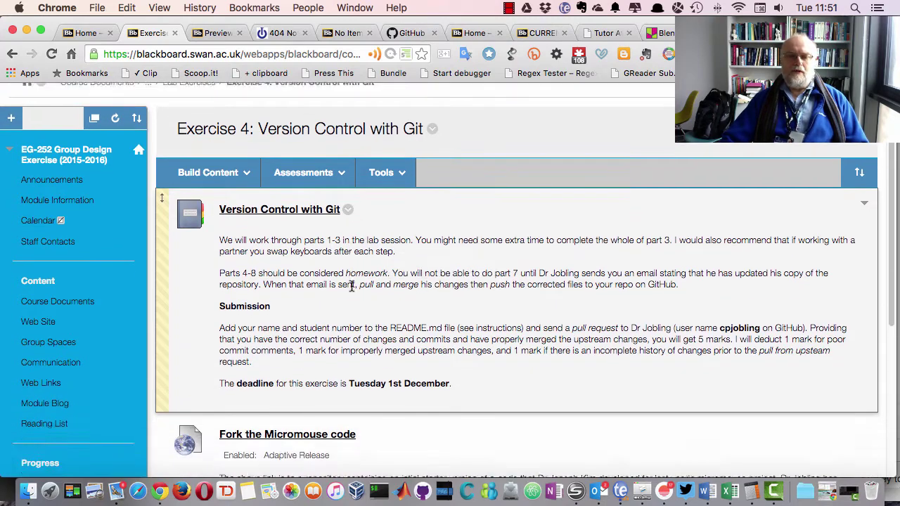
scroll(351, 286, down, 10)
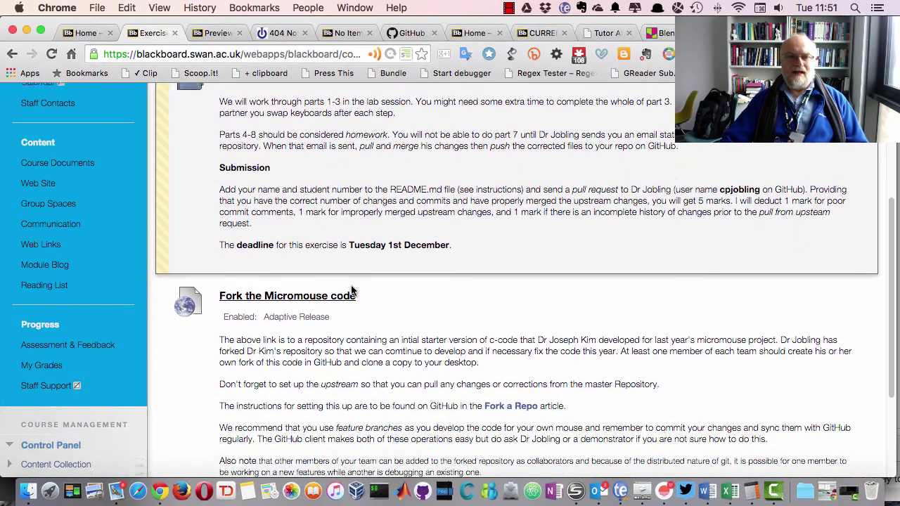
scroll(352, 286, up, 10)
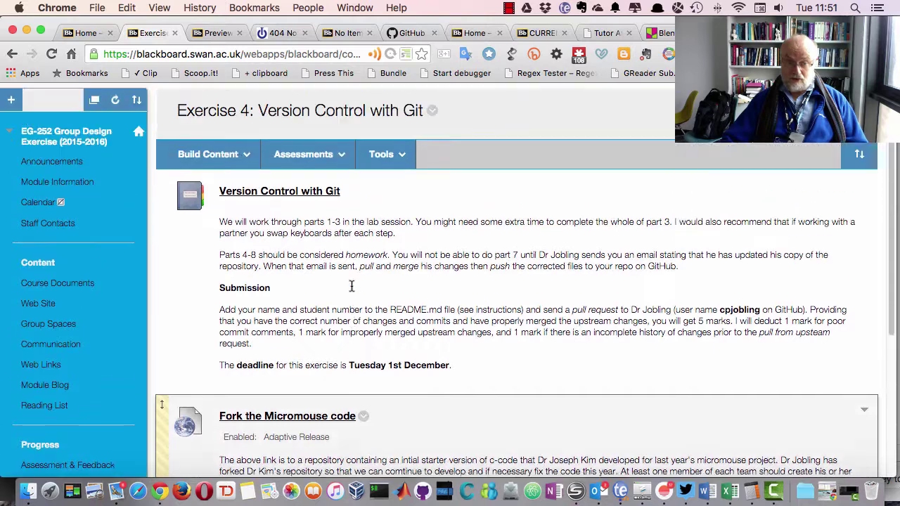
scroll(351, 286, down, 1)
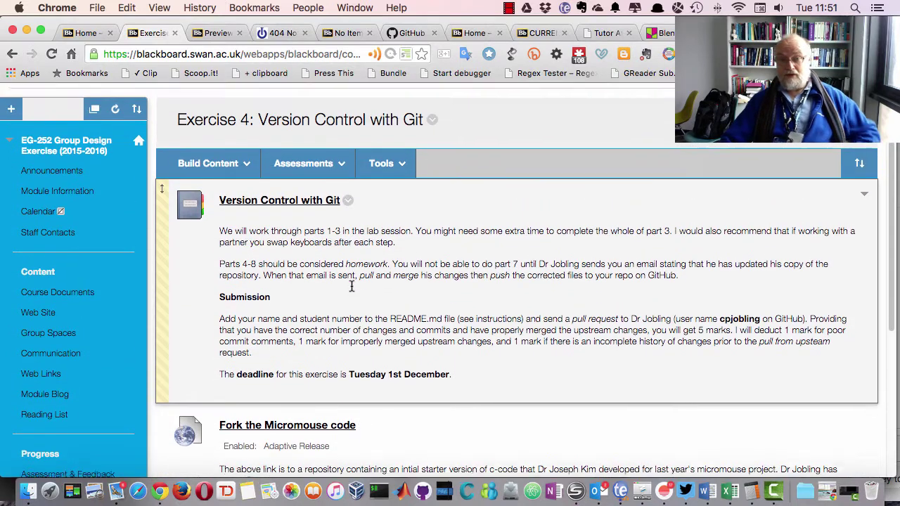
scroll(351, 287, up, 2)
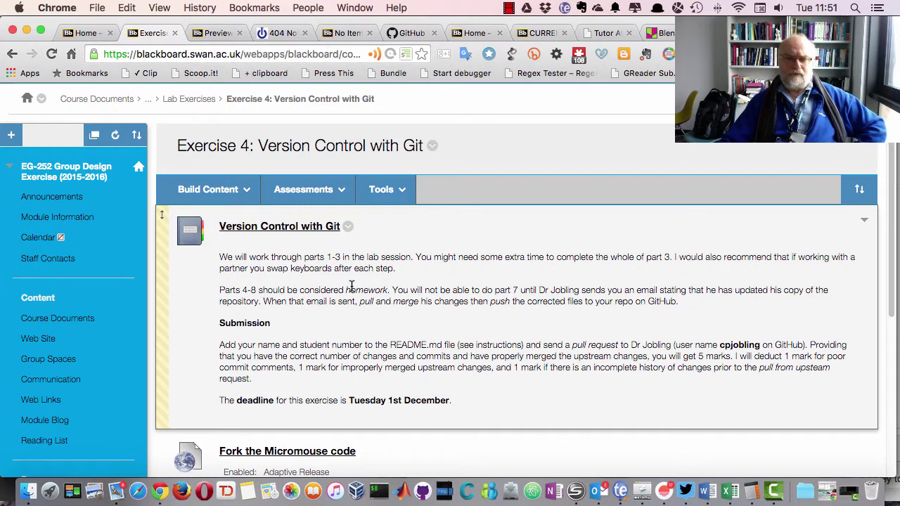
scroll(351, 287, down, 8)
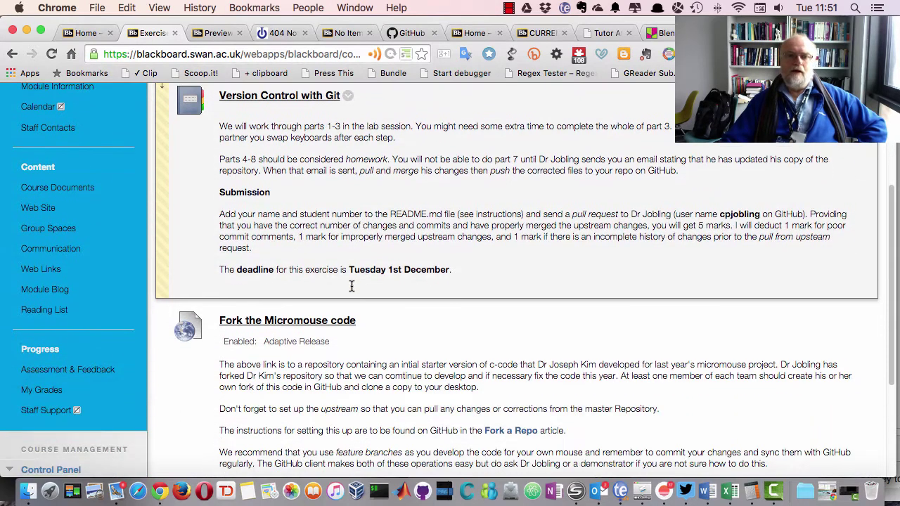
scroll(352, 286, down, 4)
scroll(352, 287, up, 6)
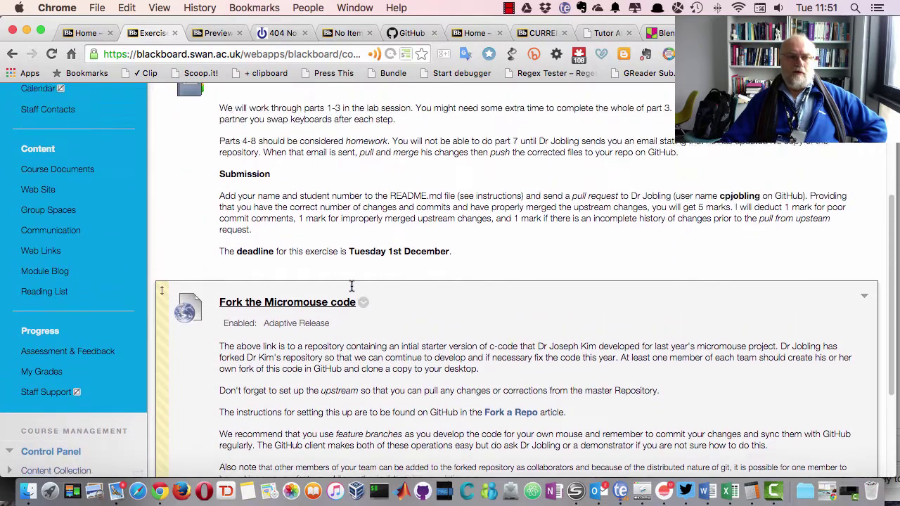
scroll(351, 286, up, 3)
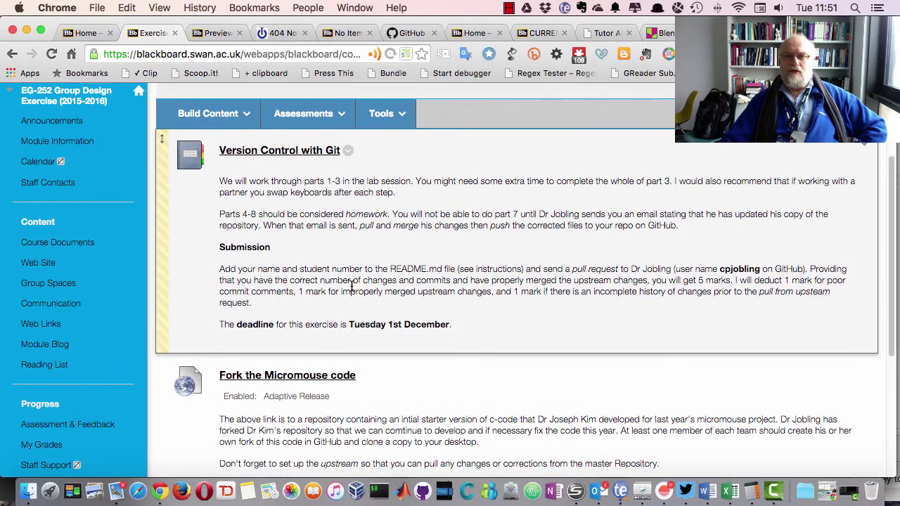